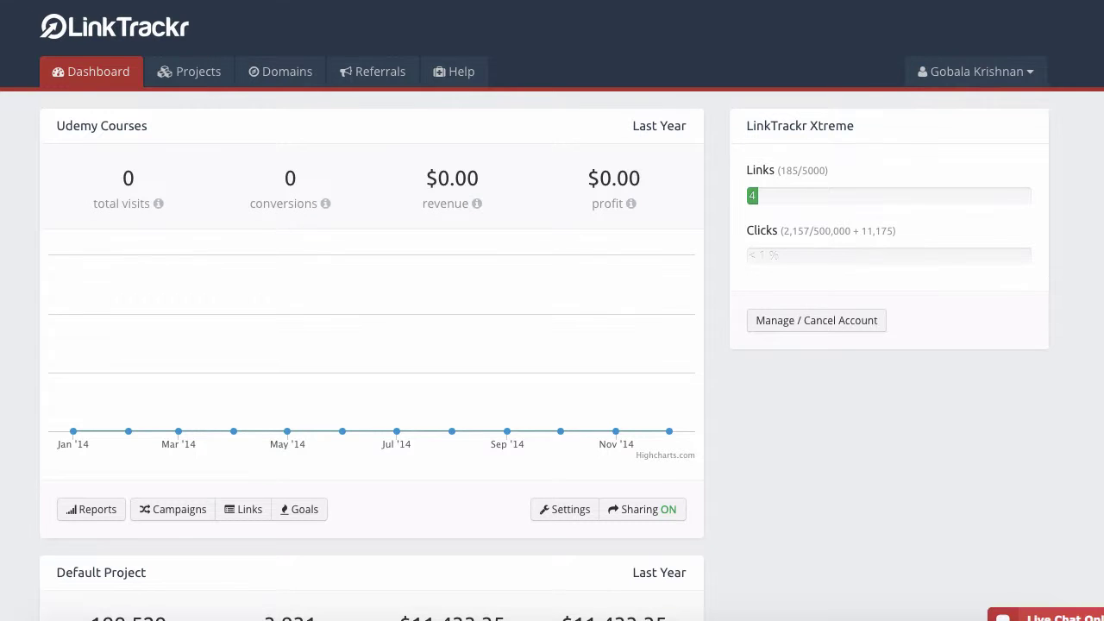
# Step: Go to the Projects list and start a blank New Project form
pyautogui.scroll(-5, 161, 355)
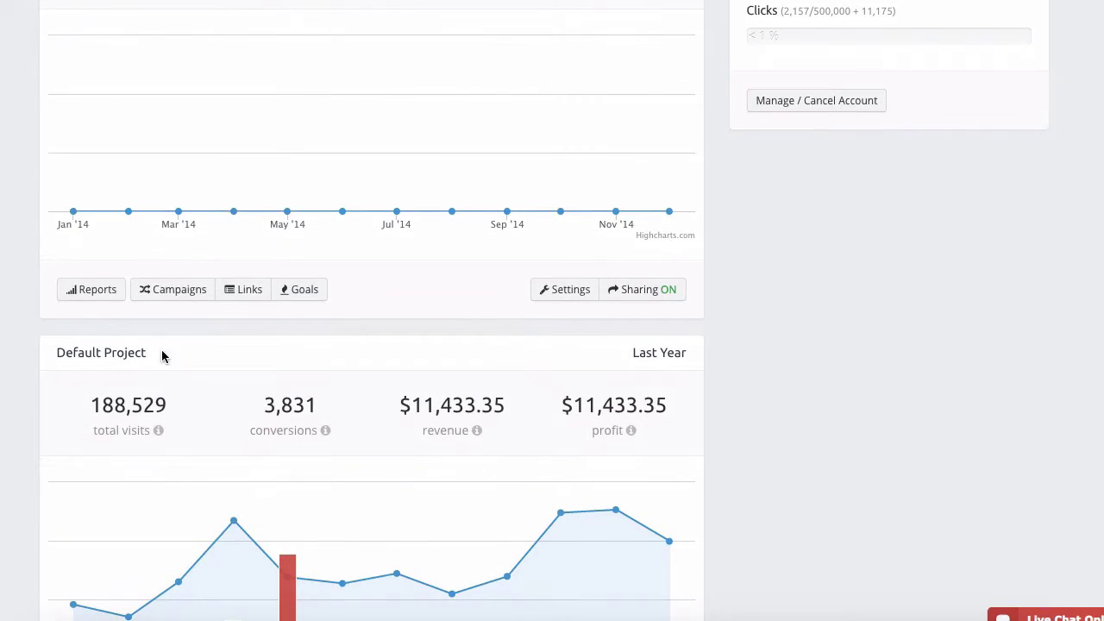
pyautogui.scroll(5, 5, 371)
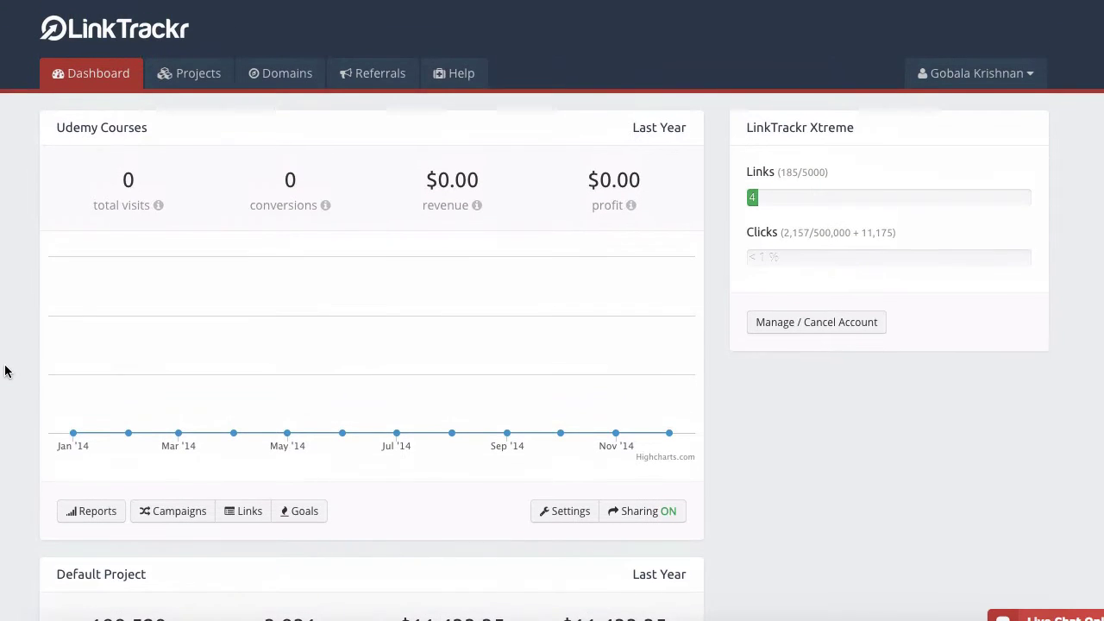
pyautogui.click(189, 79)
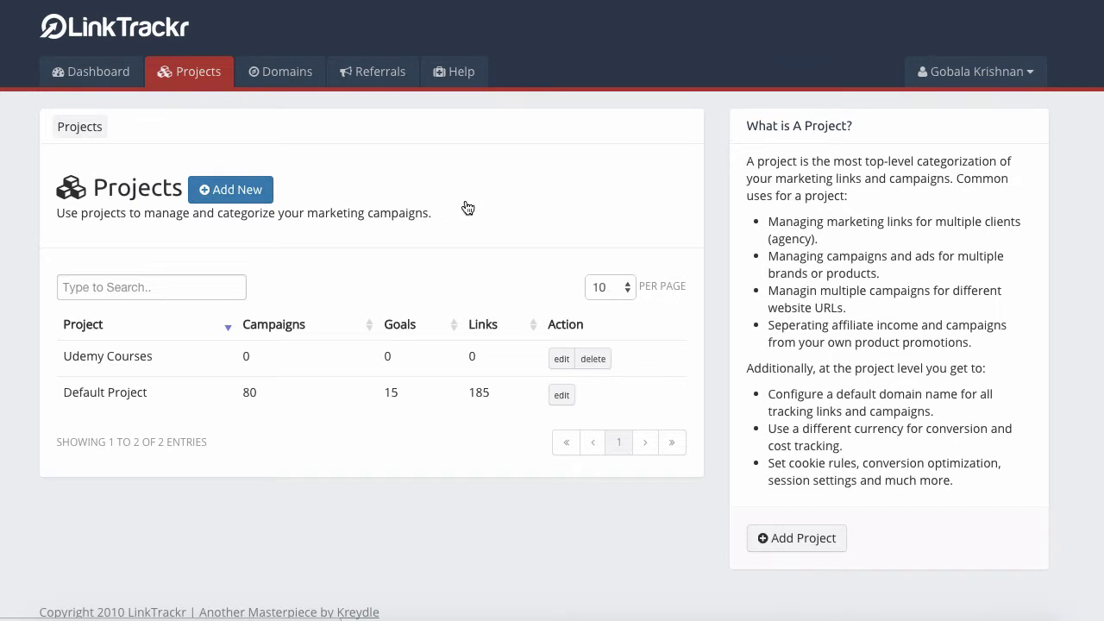
pyautogui.click(255, 195)
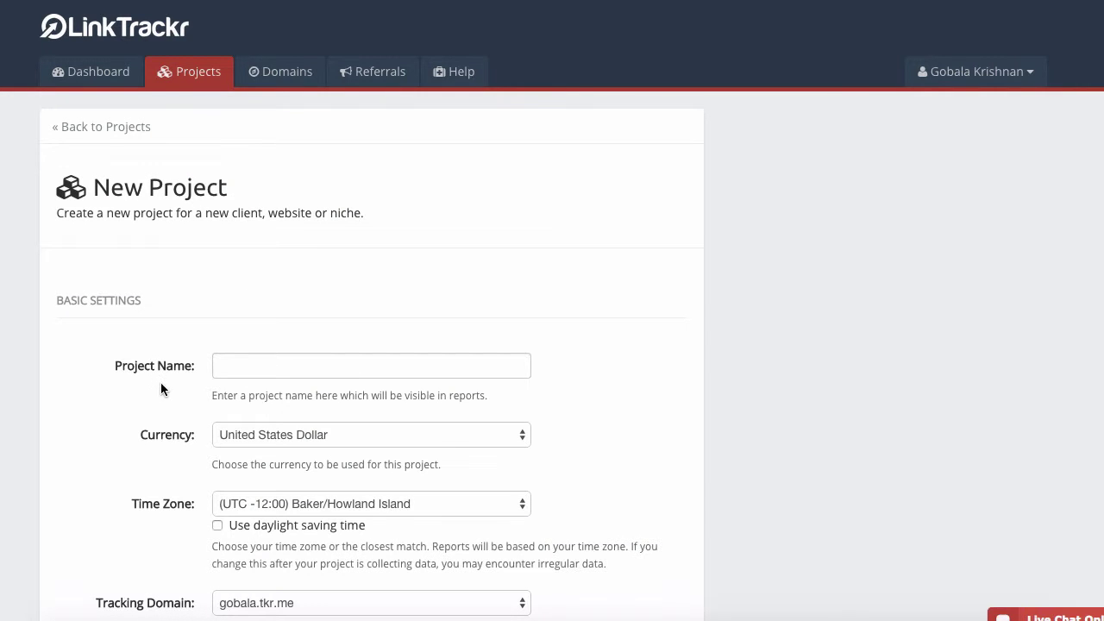
pyautogui.scroll(-3, 227, 419)
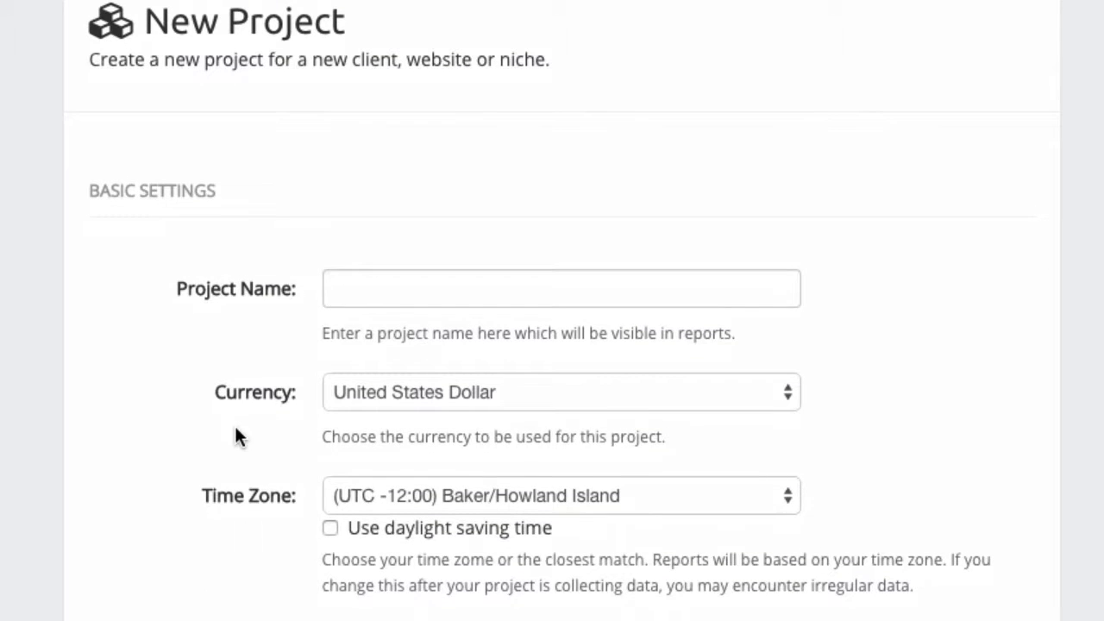
pyautogui.scroll(-2, 233, 424)
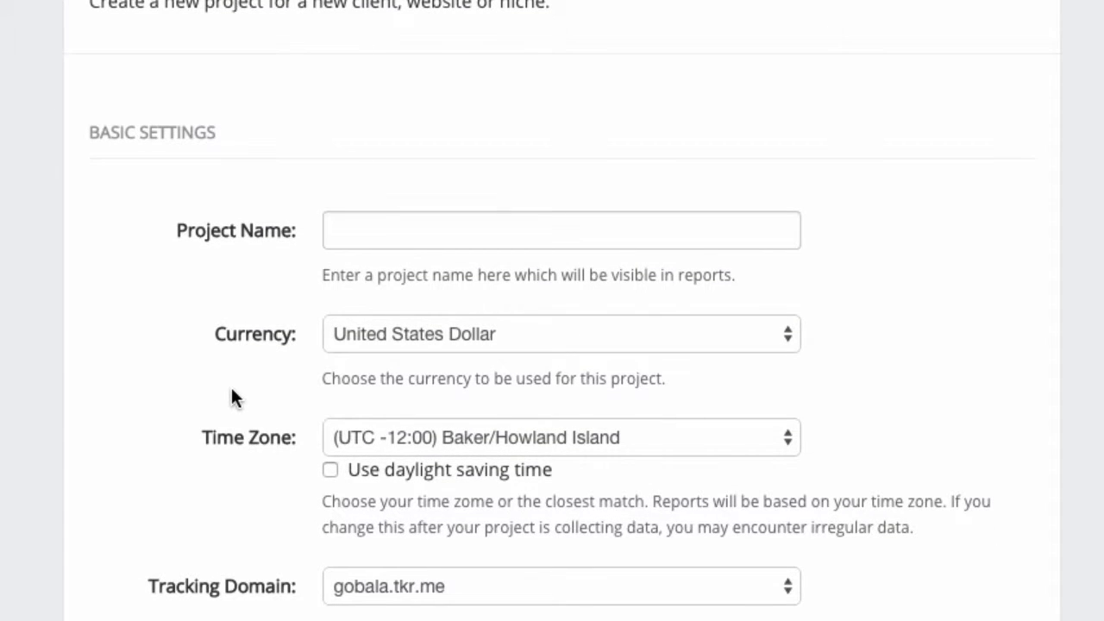
pyautogui.scroll(4, 231, 390)
pyautogui.scroll(-12, 231, 390)
pyautogui.scroll(-3, 232, 390)
pyautogui.scroll(10, 233, 394)
pyautogui.scroll(-3, 233, 396)
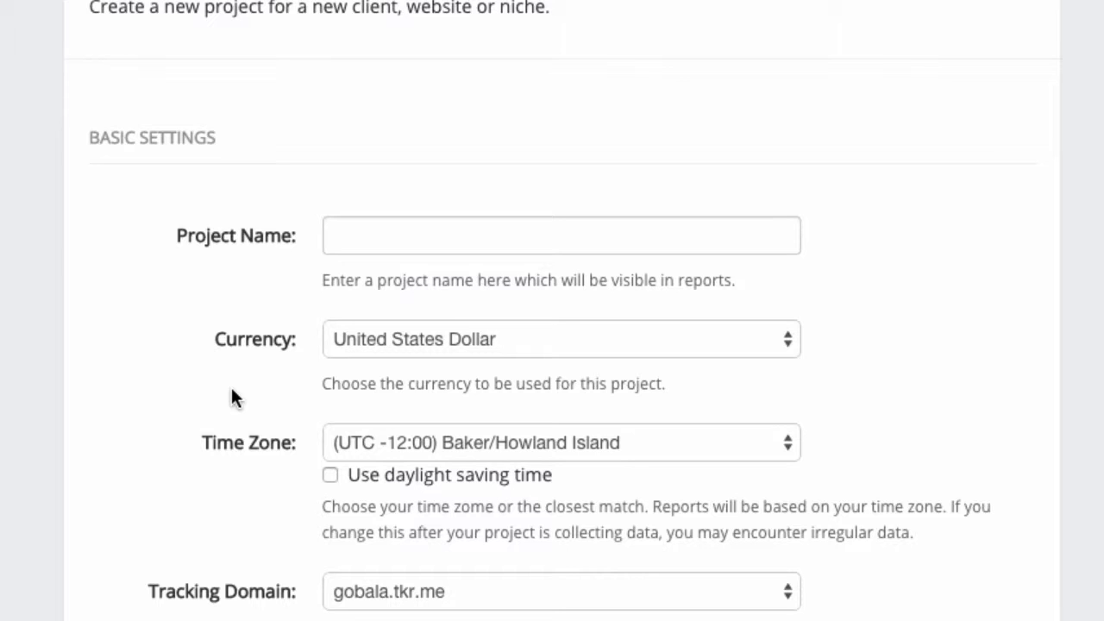
# Step: Enter 'Affiliate Product Promos' as the project name
pyautogui.click(338, 247)
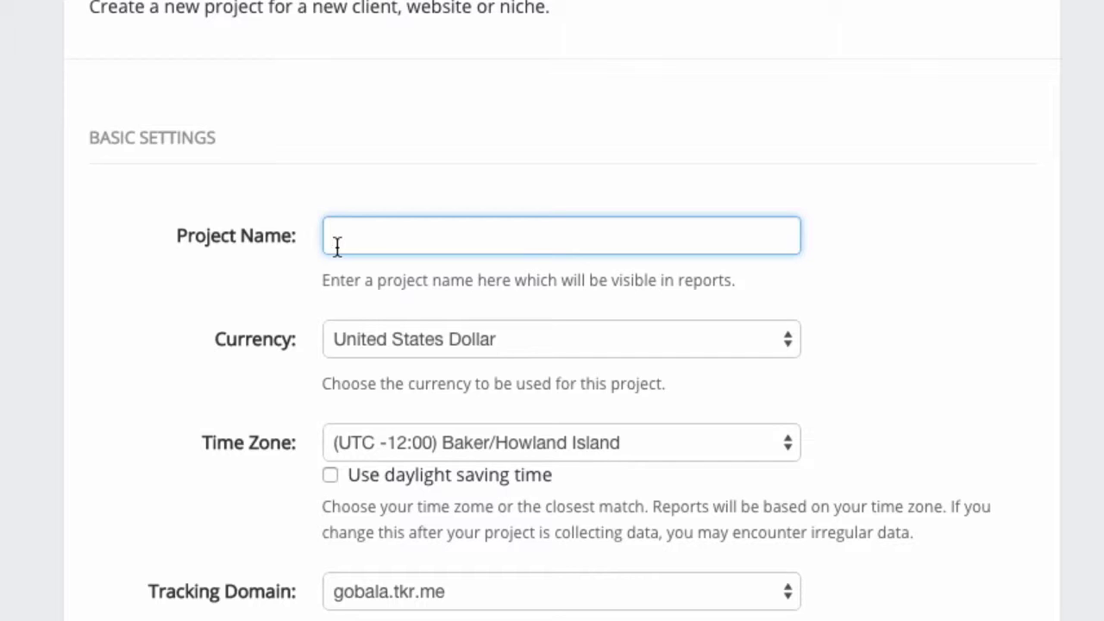
pyautogui.write('Affiliate Pro')
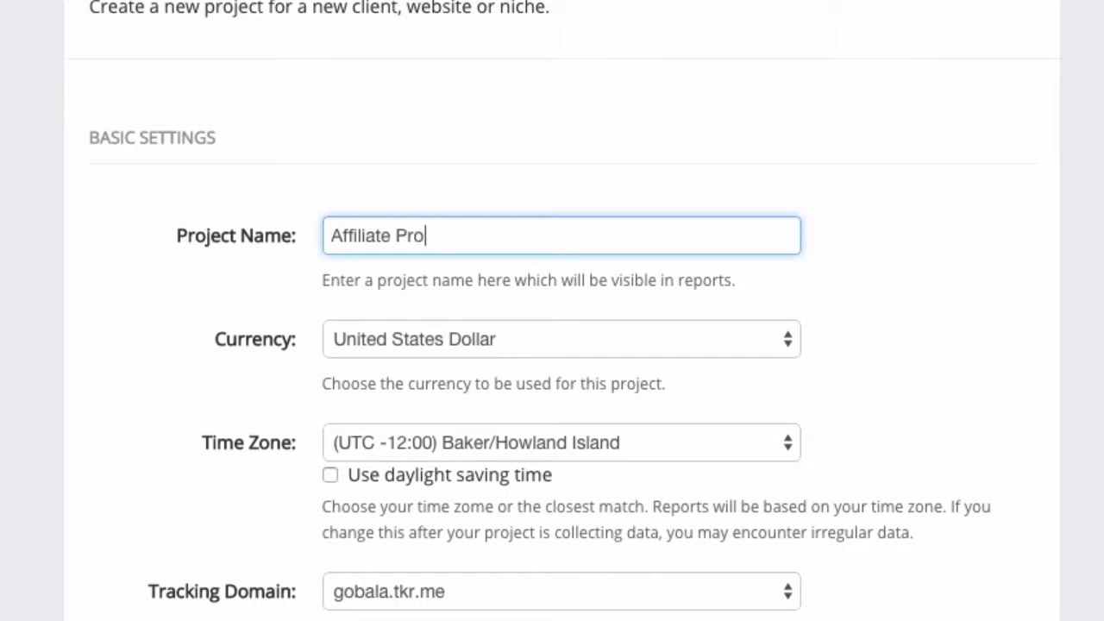
pyautogui.write('duct Promos')
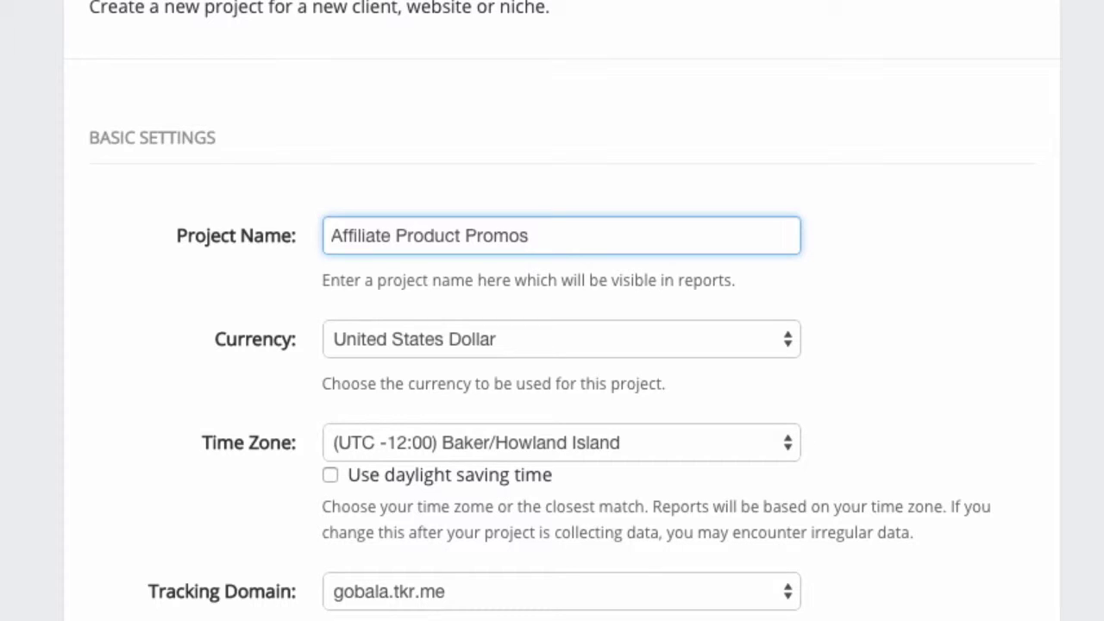
pyautogui.click(58, 268)
pyautogui.scroll(-3, 58, 269)
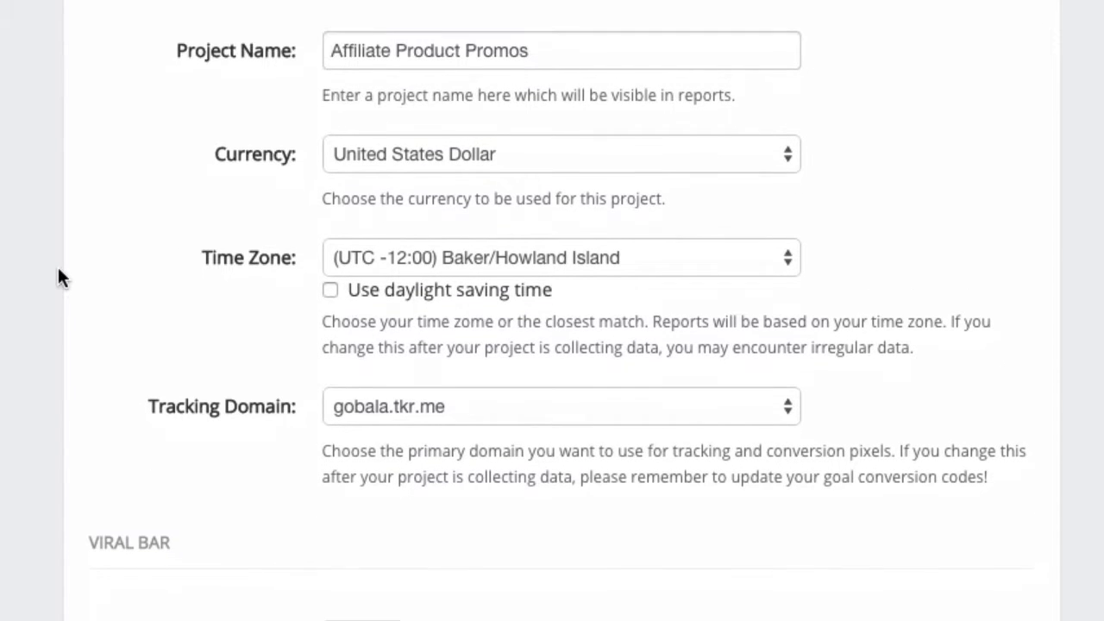
# Step: Change the project currency from United States Dollar to Malaysia Ringgit
pyautogui.click(783, 158)
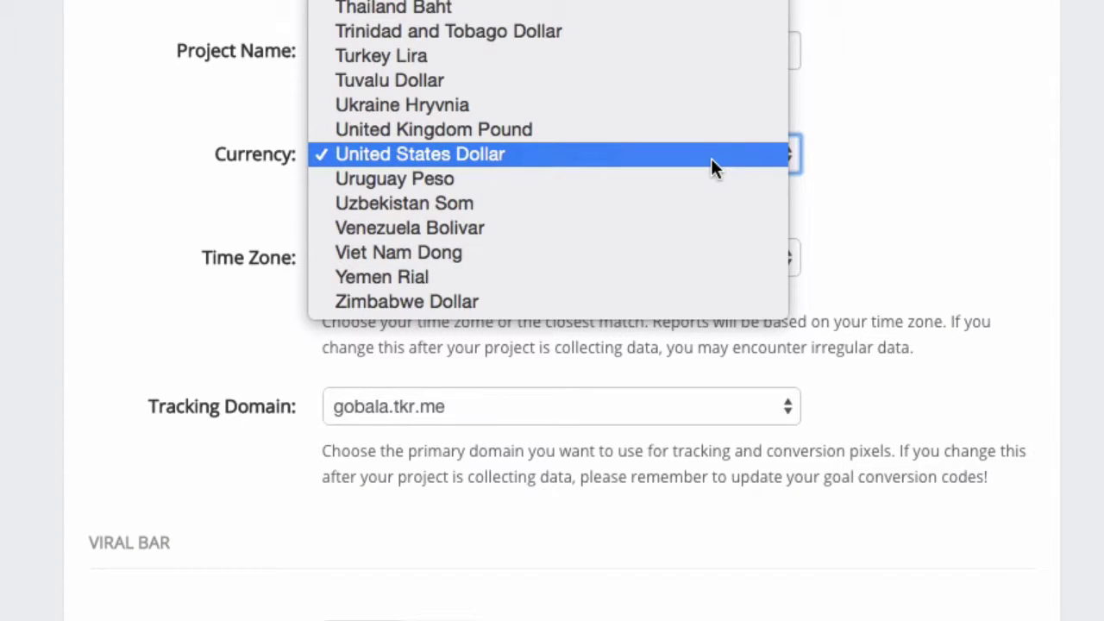
pyautogui.scroll(10, 718, 69)
pyautogui.scroll(15, 718, 78)
pyautogui.scroll(3, 721, 79)
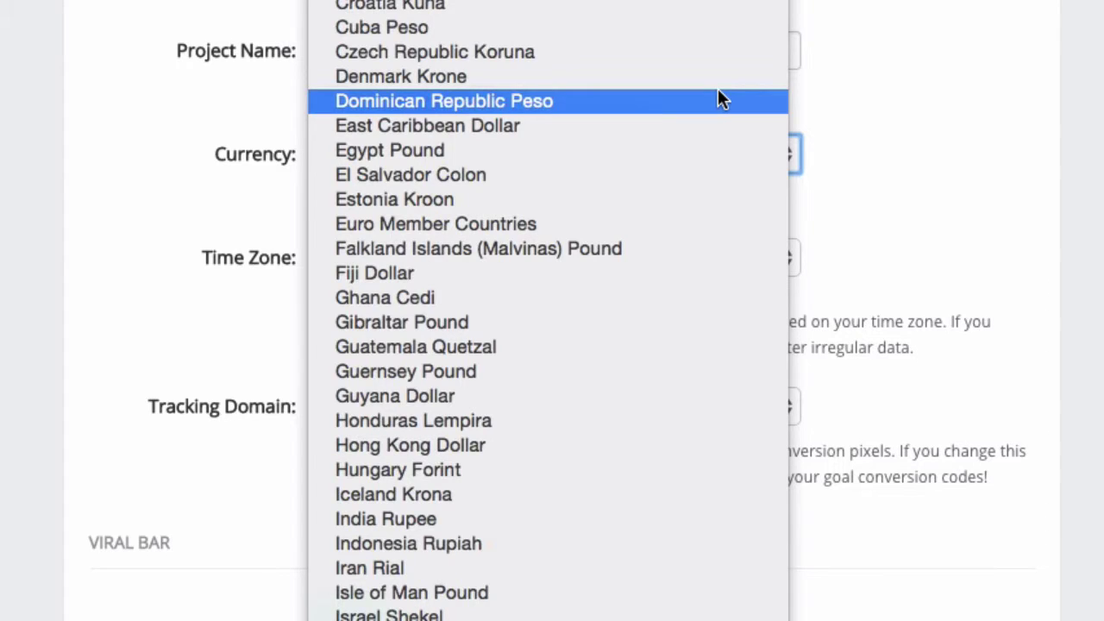
pyautogui.scroll(-3, 718, 99)
pyautogui.scroll(-6, 631, 433)
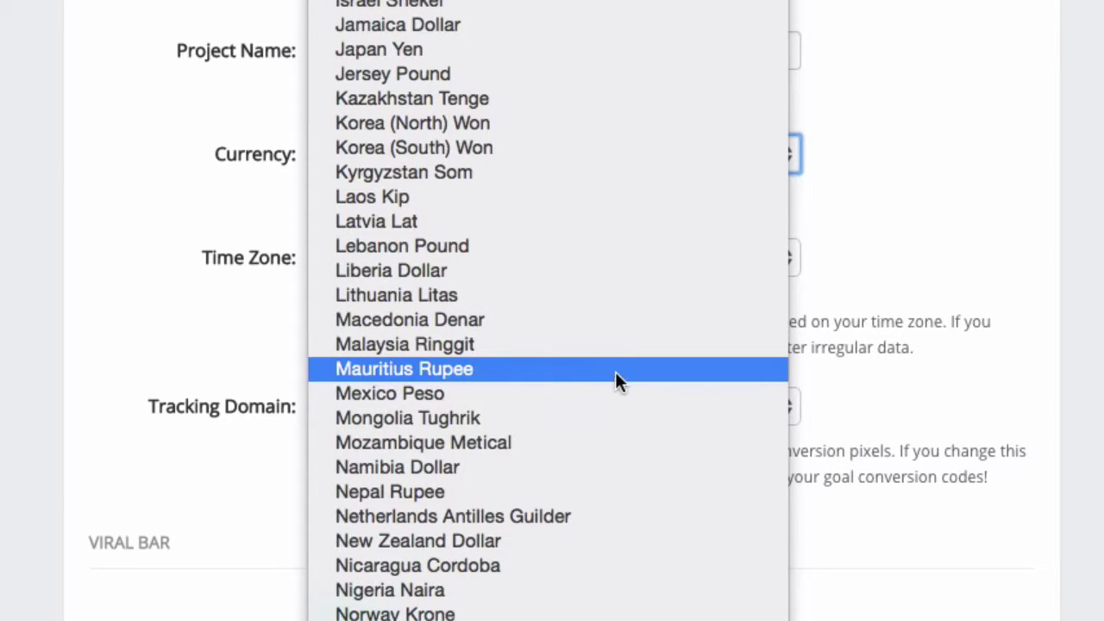
pyautogui.click(615, 344)
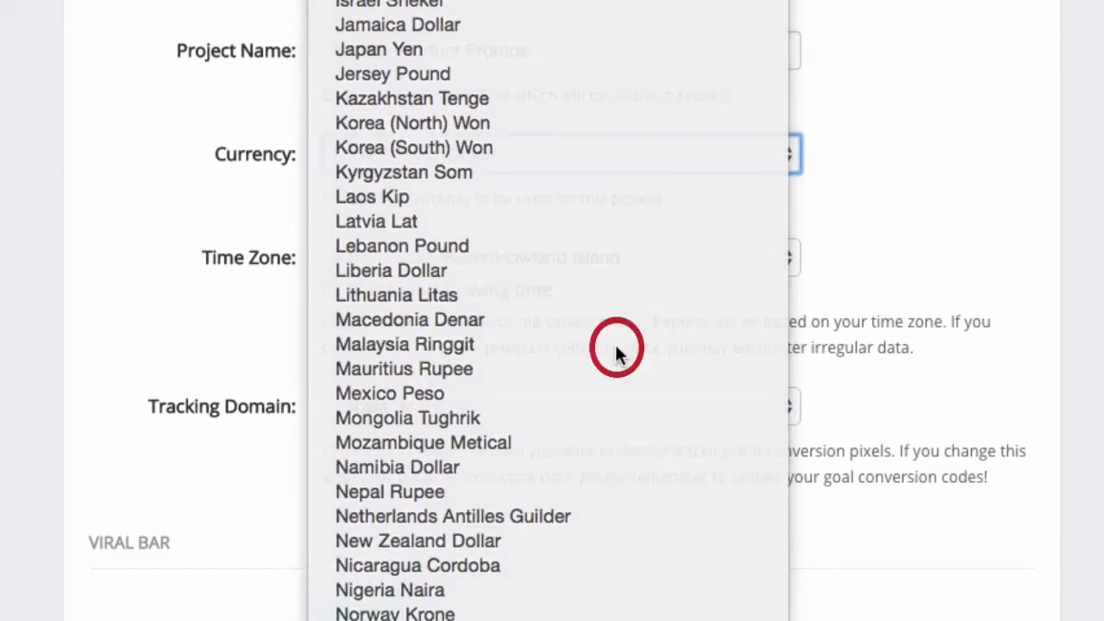
pyautogui.click(118, 299)
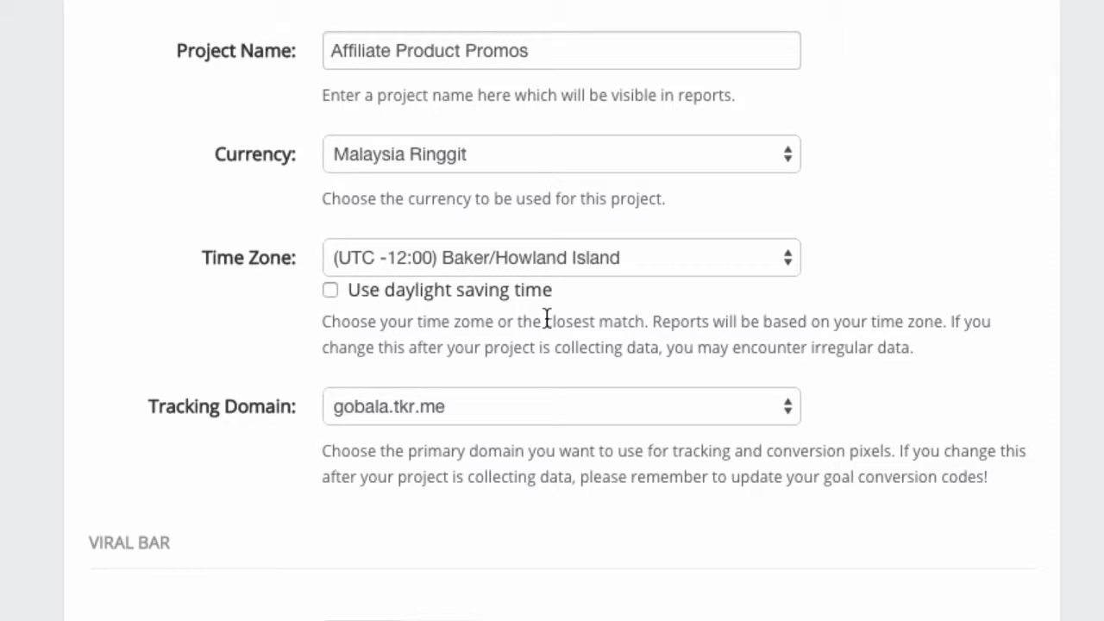
# Step: Set the time zone to (UTC +8:00) Beijing, Hong Kong, Perth, Singapore
pyautogui.click(542, 263)
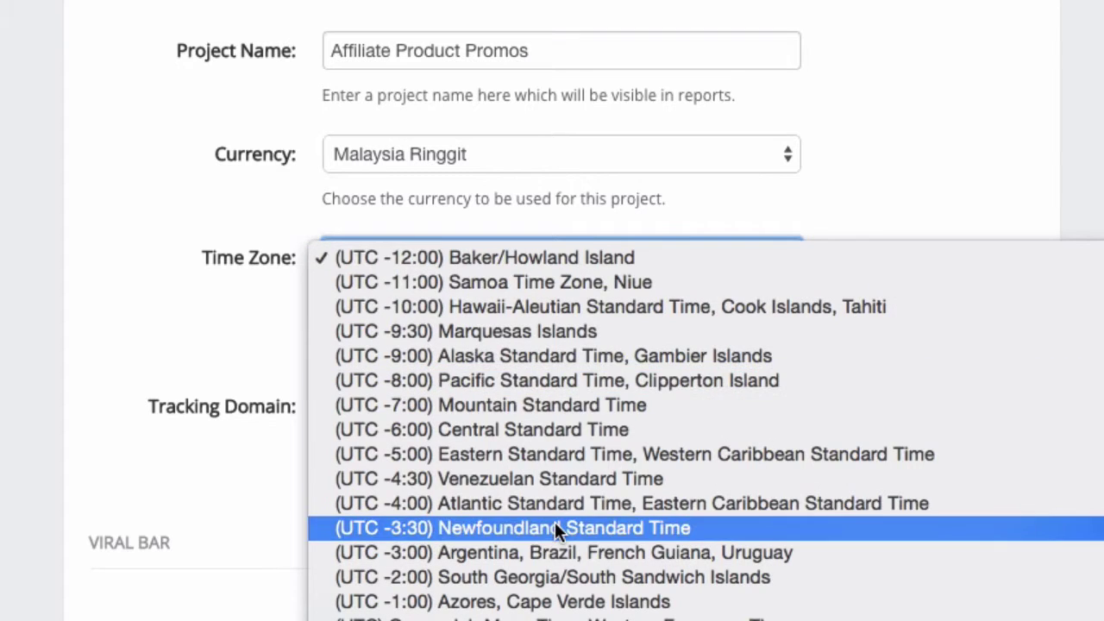
pyautogui.scroll(-5, 555, 523)
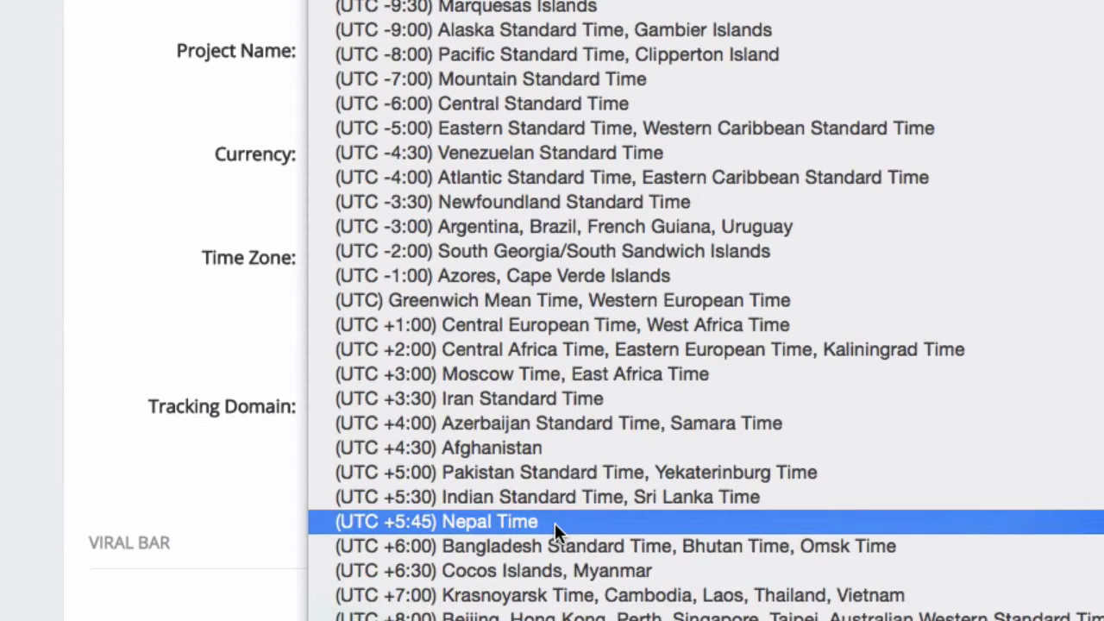
pyautogui.scroll(-3, 554, 523)
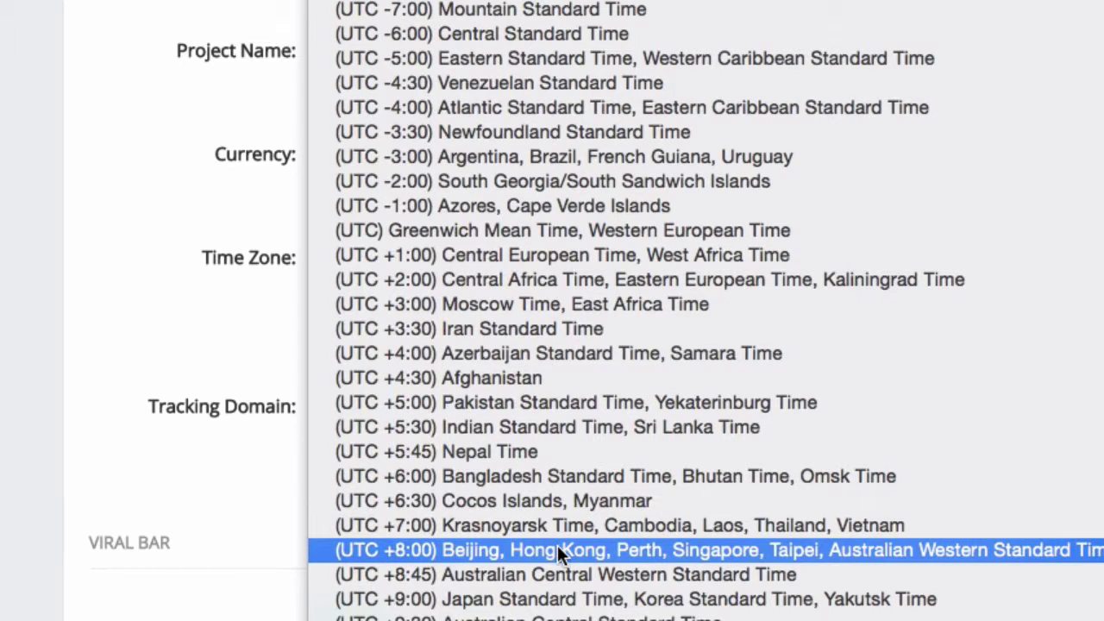
pyautogui.click(558, 547)
pyautogui.click(229, 408)
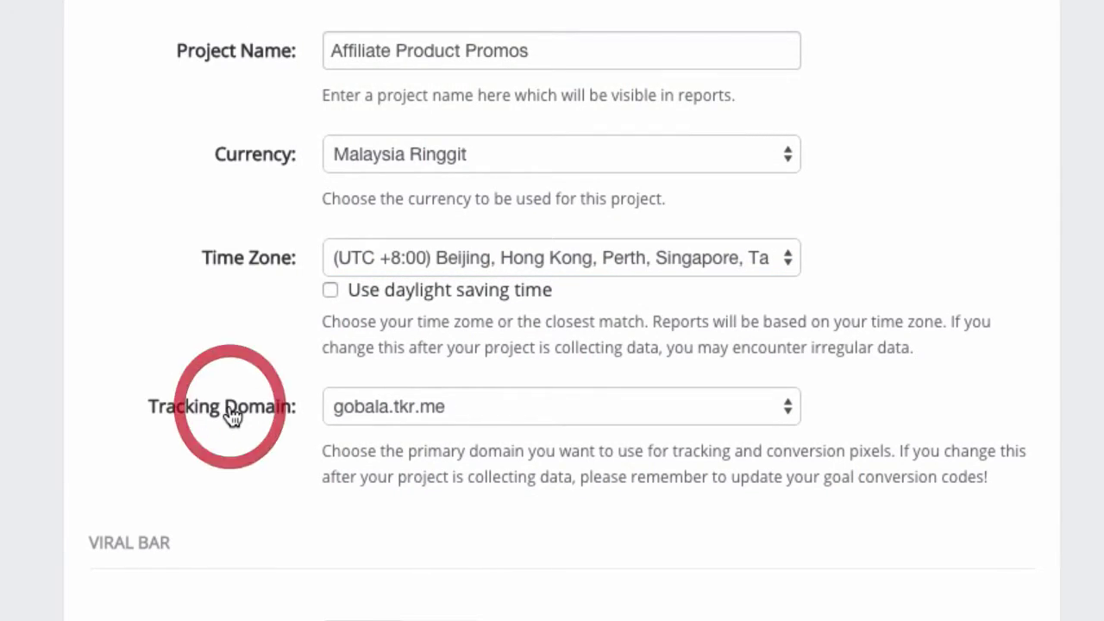
# Step: Choose kreydle.com/x as the tracking domain, then scroll down to the Viral Bar section
pyautogui.scroll(-3, 147, 422)
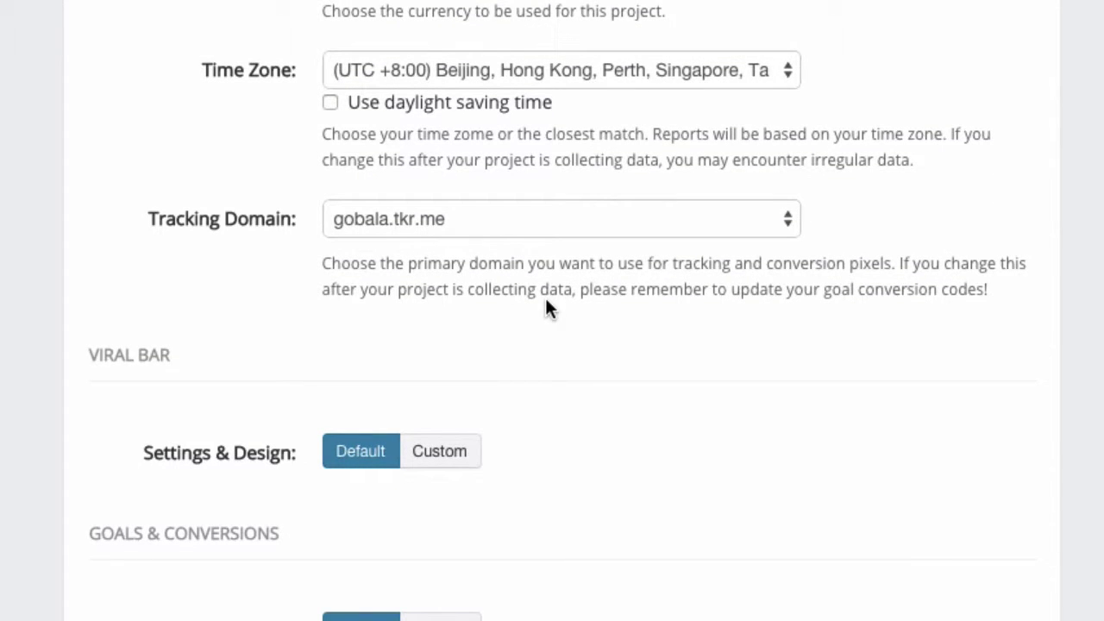
pyautogui.scroll(1, 546, 301)
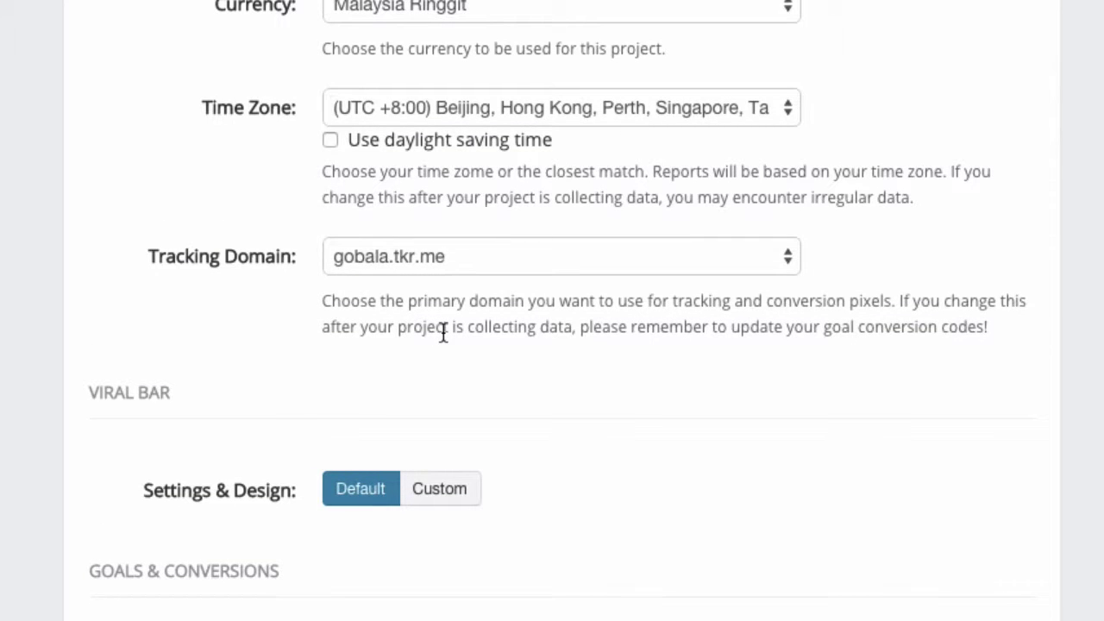
pyautogui.click(439, 278)
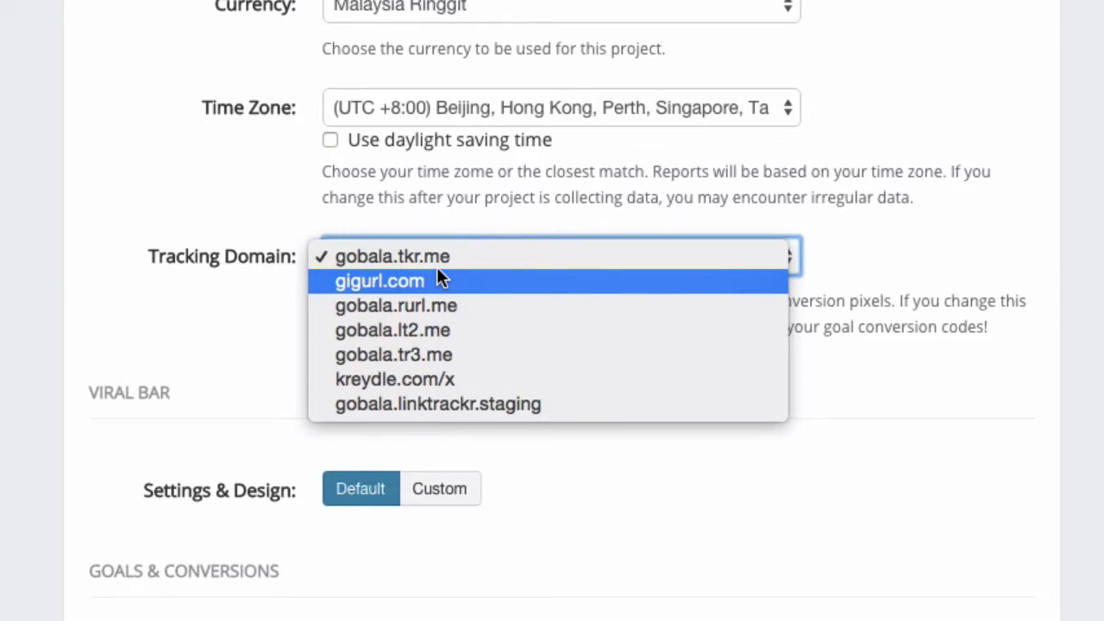
pyautogui.click(444, 377)
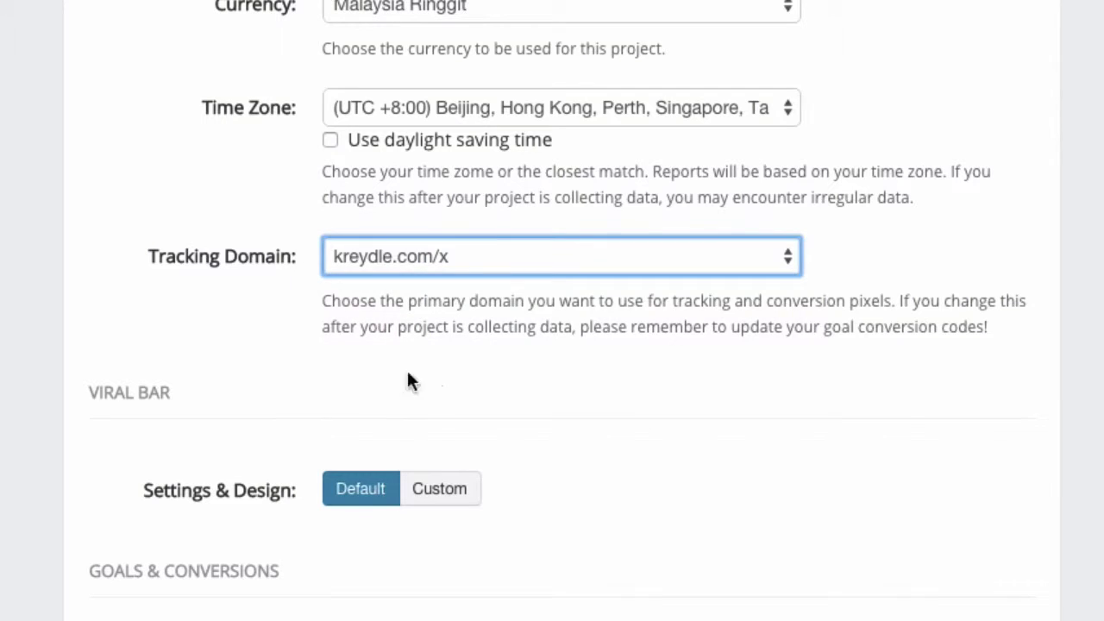
pyautogui.click(186, 290)
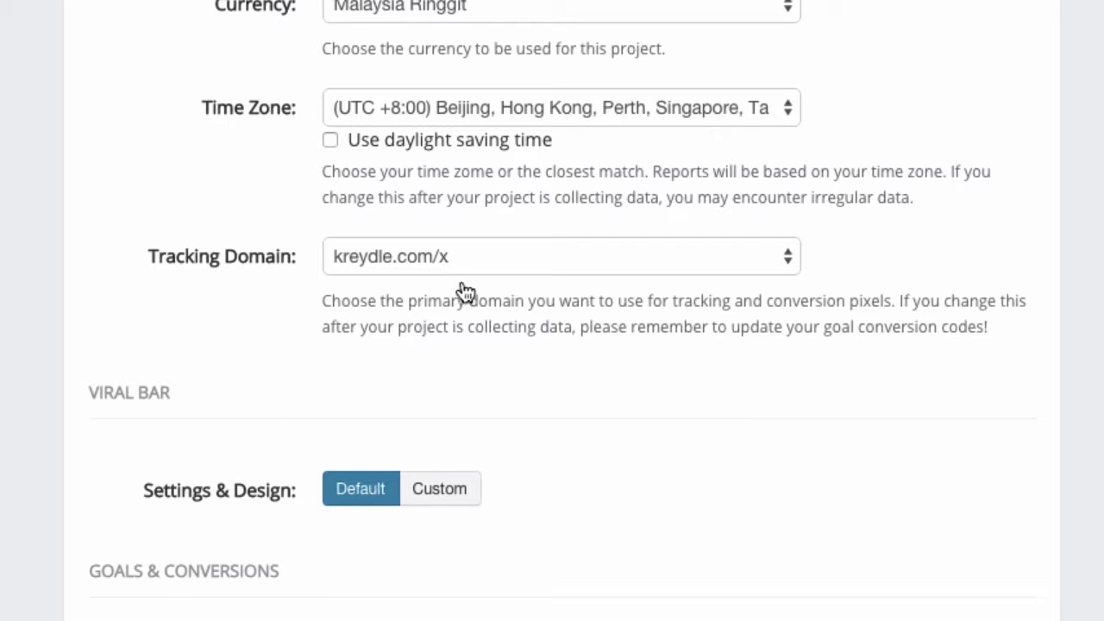
pyautogui.scroll(-5, 522, 369)
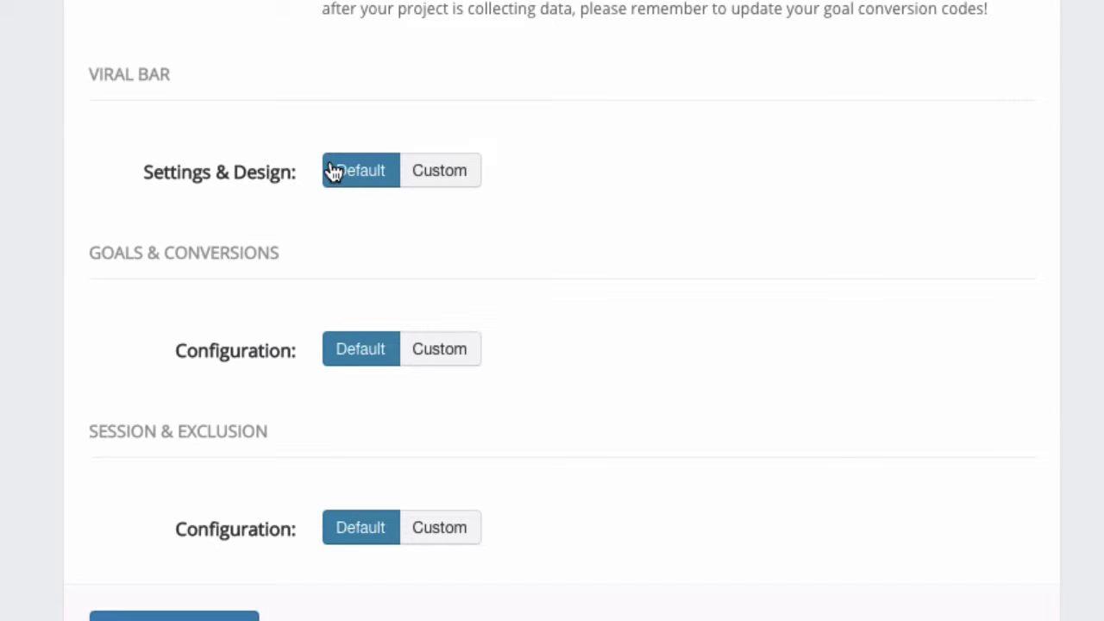
pyautogui.click(466, 178)
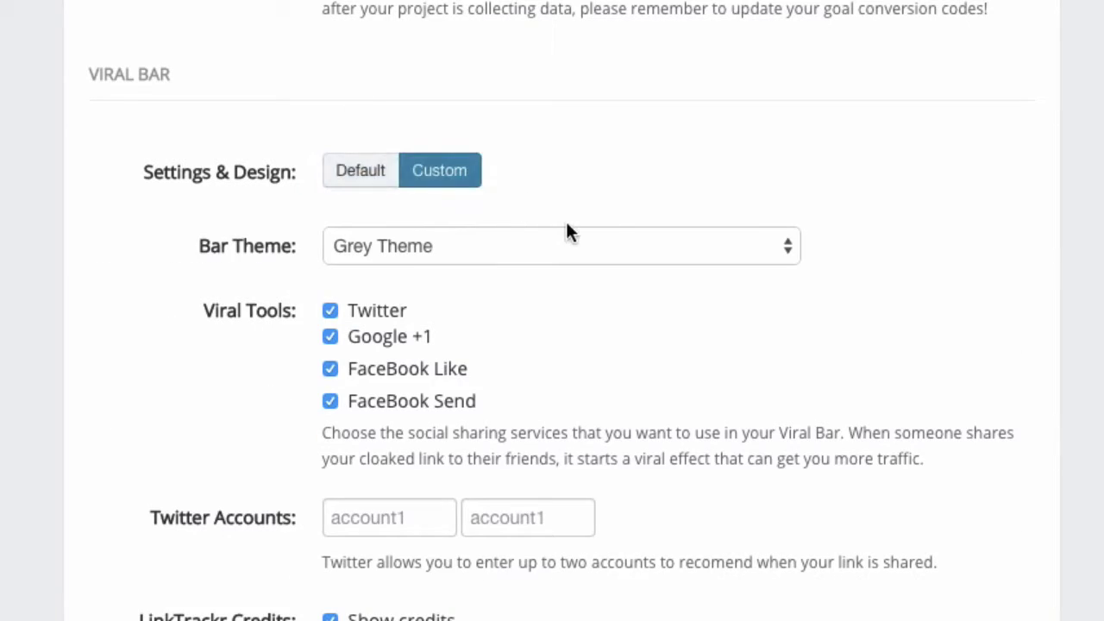
pyautogui.scroll(-3, 567, 226)
pyautogui.scroll(1, 571, 172)
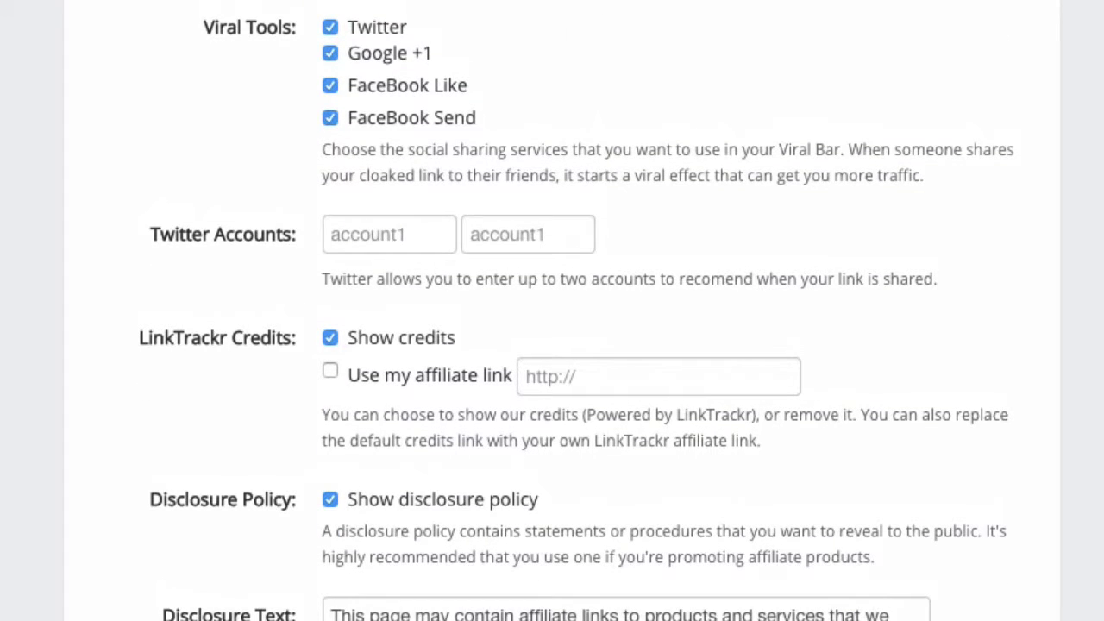
pyautogui.click(638, 38)
pyautogui.scroll(-1, 164, 176)
pyautogui.scroll(-2, 164, 175)
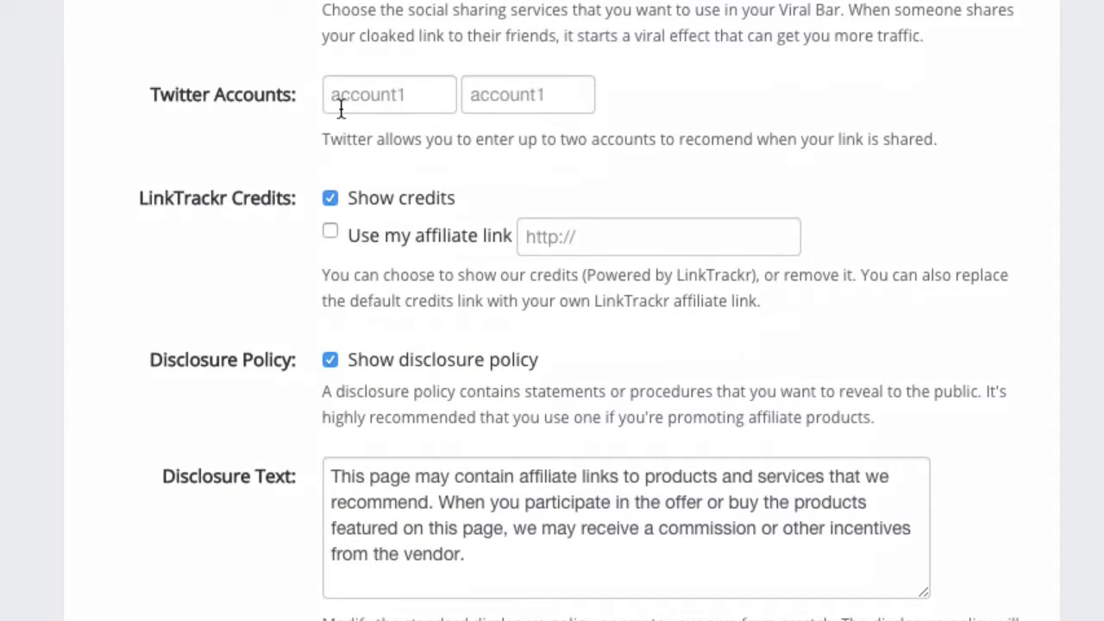
pyautogui.click(341, 108)
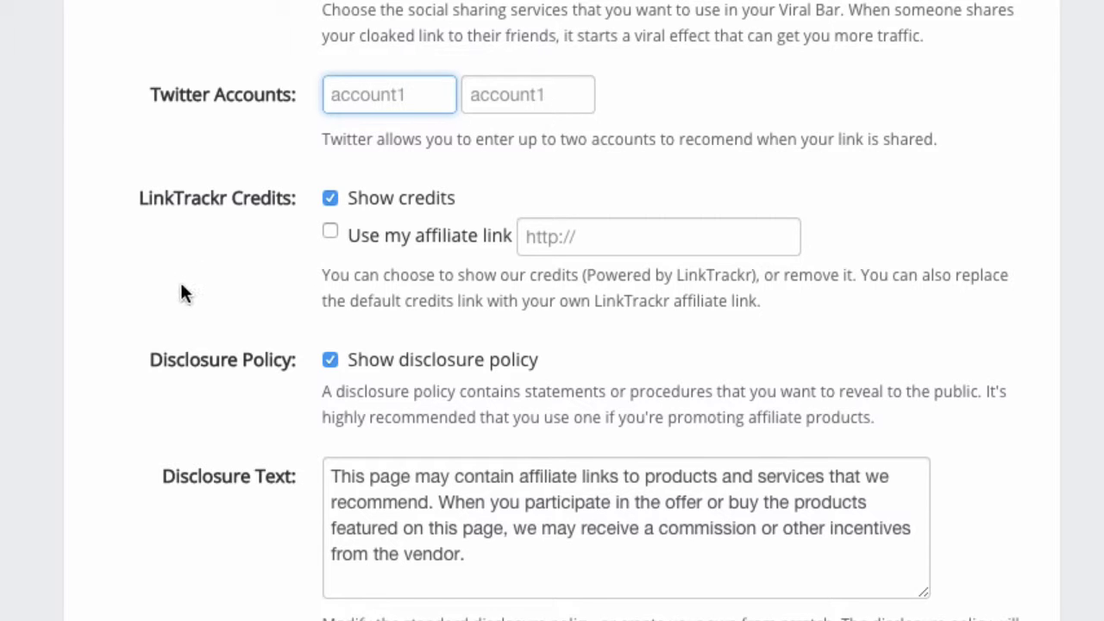
pyautogui.scroll(-2, 183, 294)
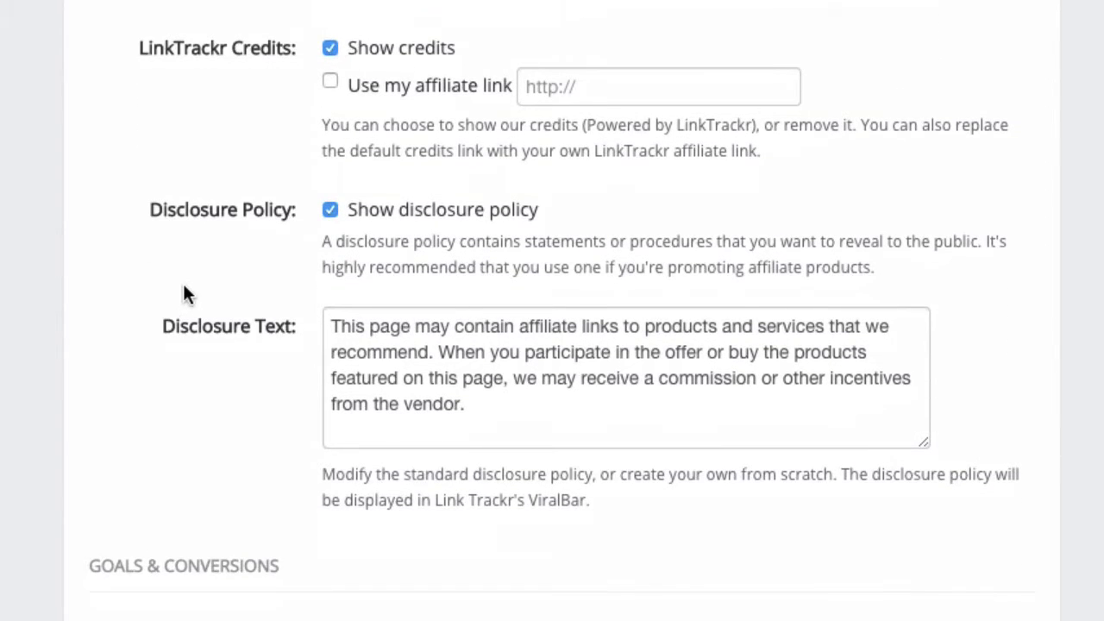
pyautogui.scroll(-1, 184, 294)
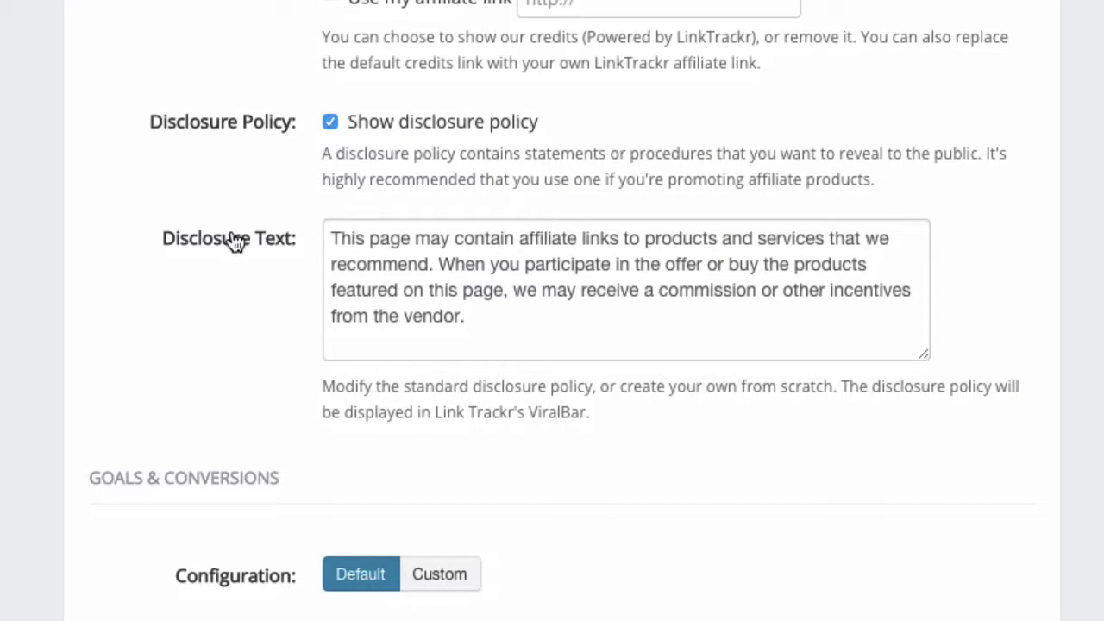
pyautogui.scroll(-1, 233, 243)
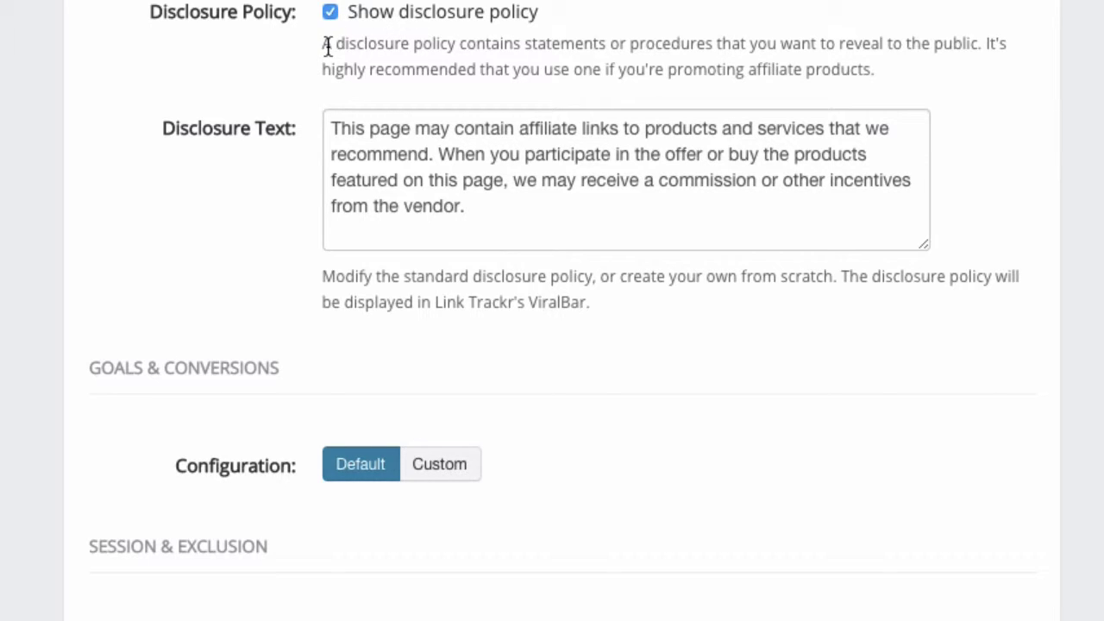
pyautogui.scroll(3, 270, 89)
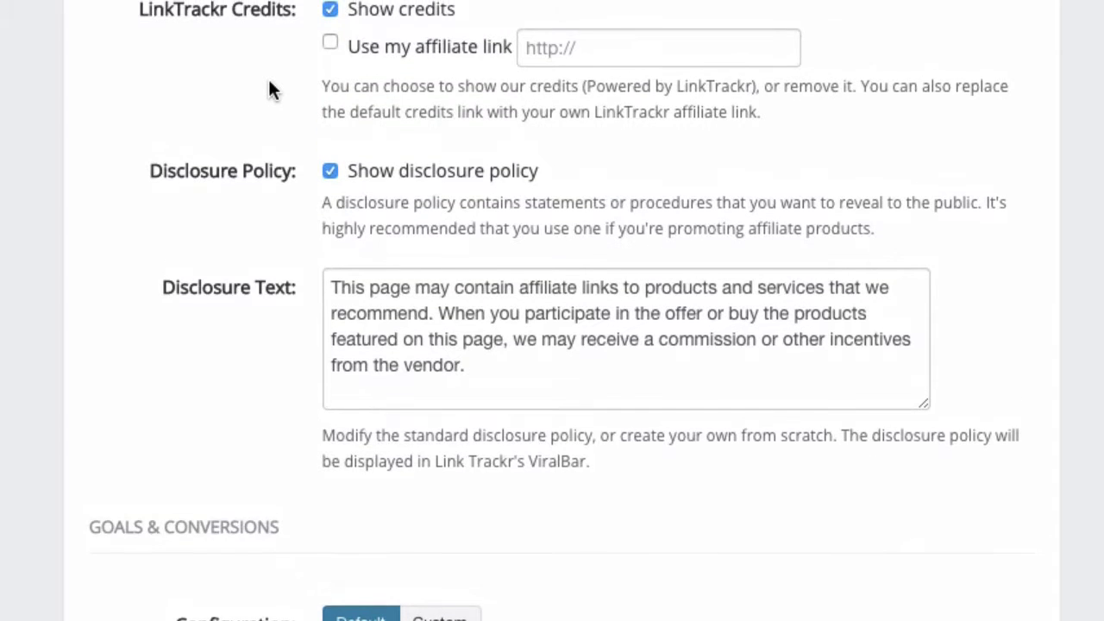
pyautogui.scroll(-3, 269, 87)
pyautogui.scroll(-1, 270, 87)
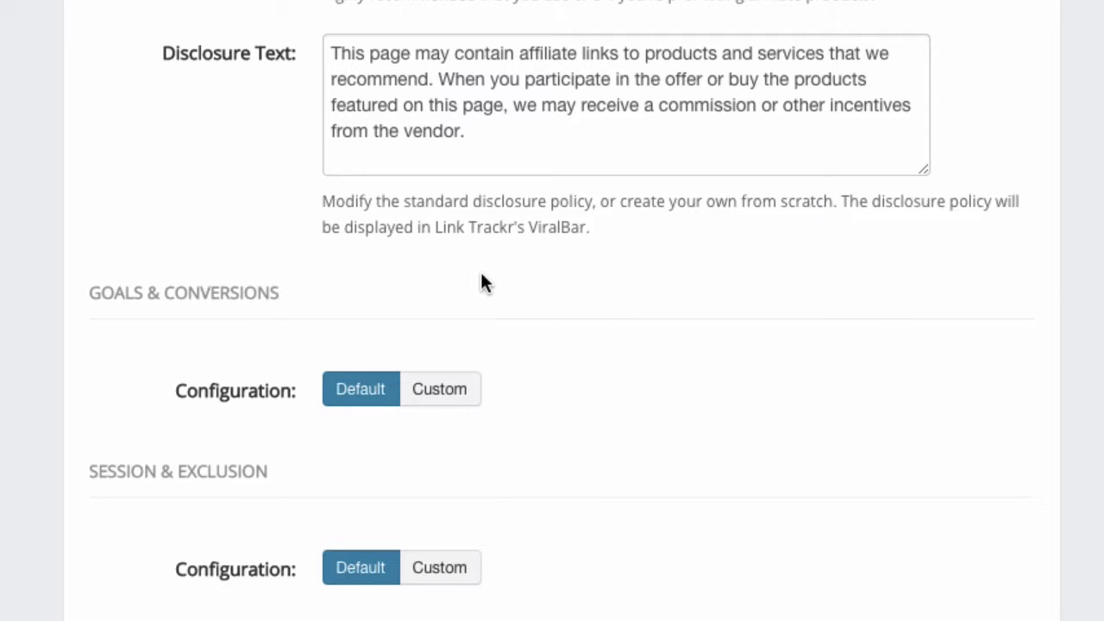
pyautogui.scroll(-1, 203, 232)
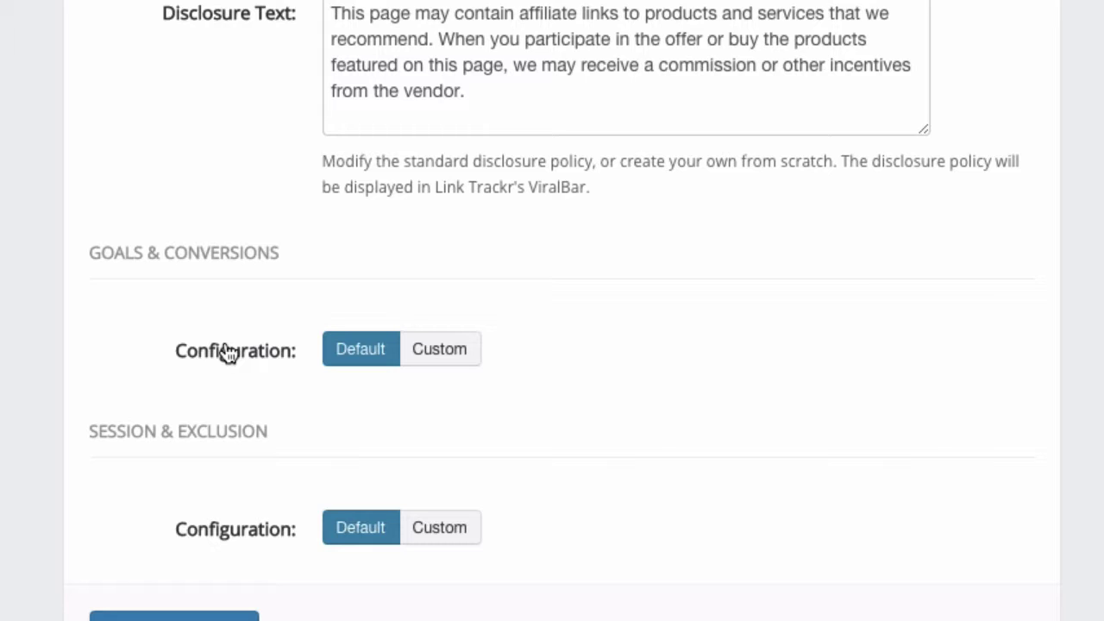
# Step: Switch Goals & Conversions to Custom, keeping Count all conversions as the conversion logic
pyautogui.click(431, 353)
pyautogui.scroll(-3, 171, 375)
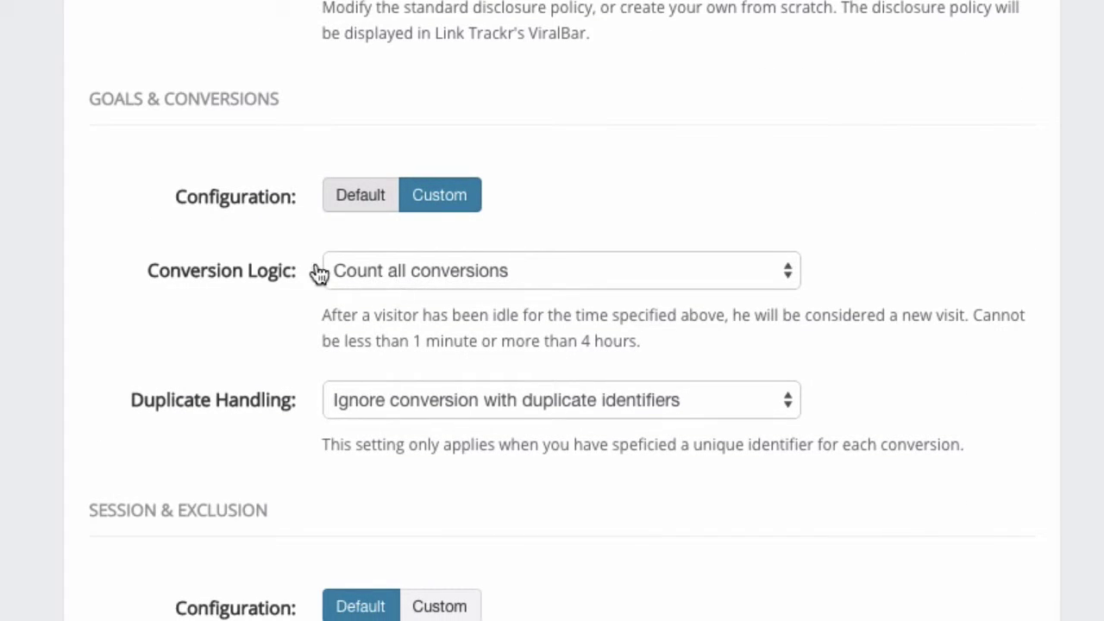
pyautogui.click(382, 276)
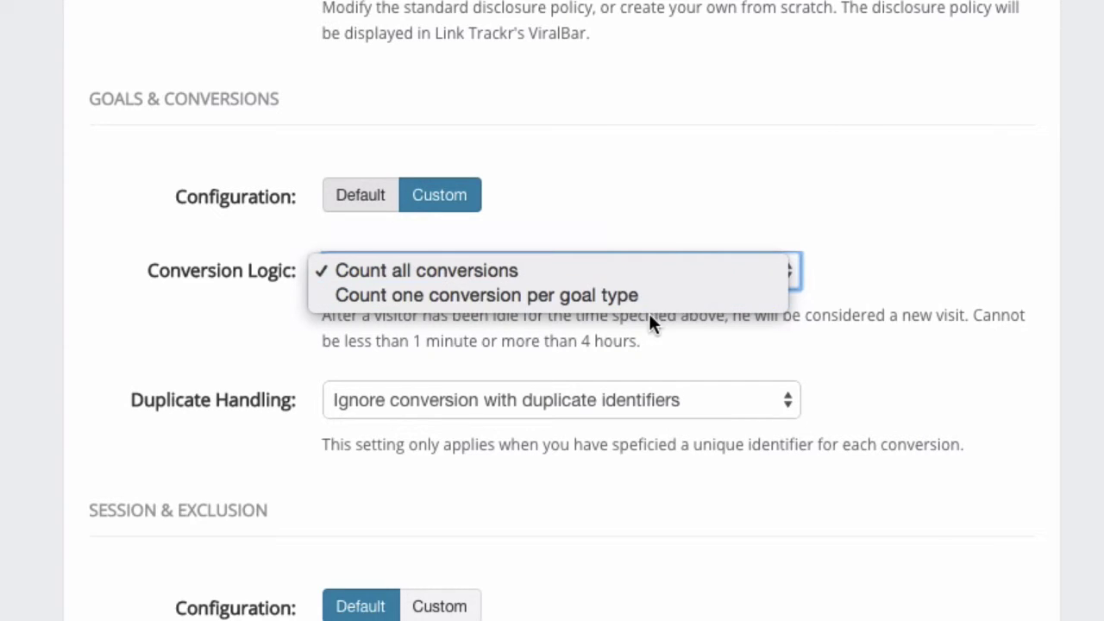
pyautogui.click(664, 337)
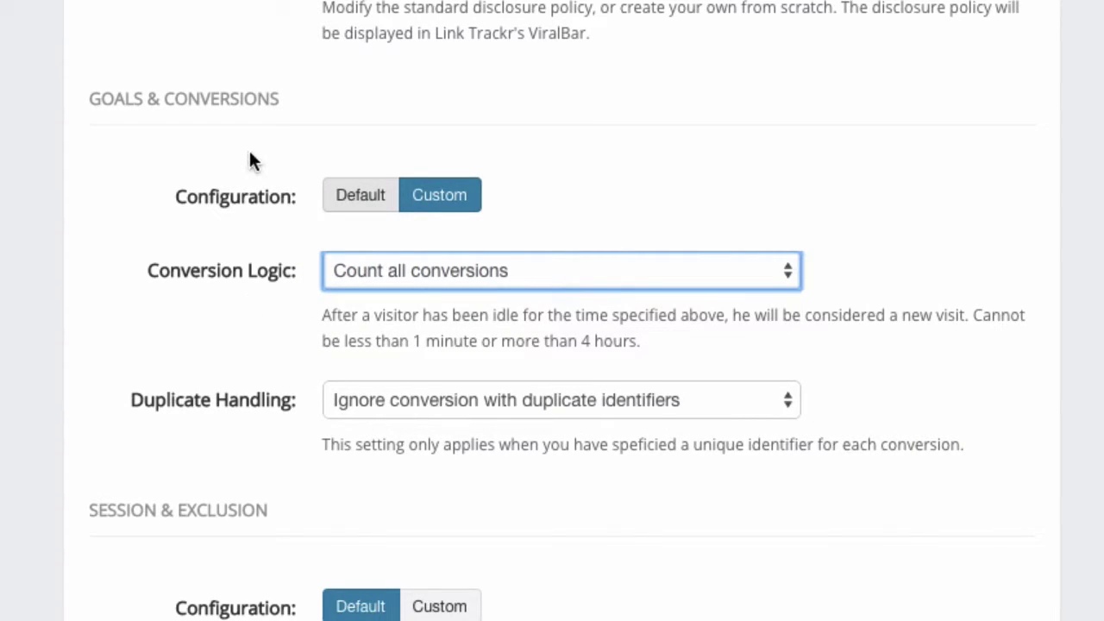
pyautogui.scroll(-1, 249, 155)
pyautogui.scroll(-2, 251, 159)
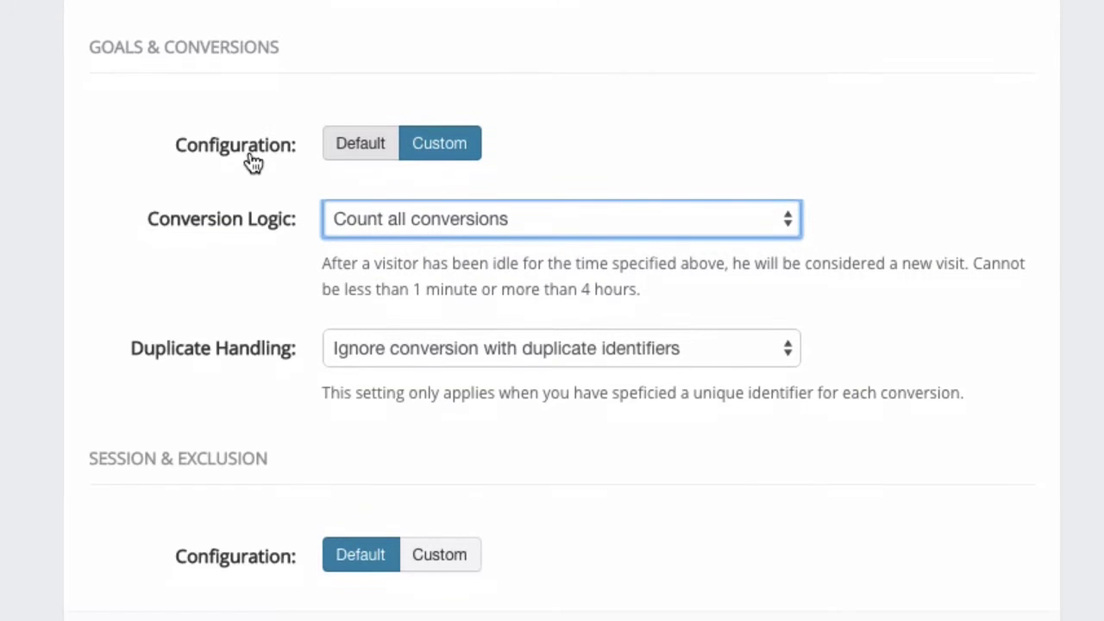
pyautogui.click(370, 245)
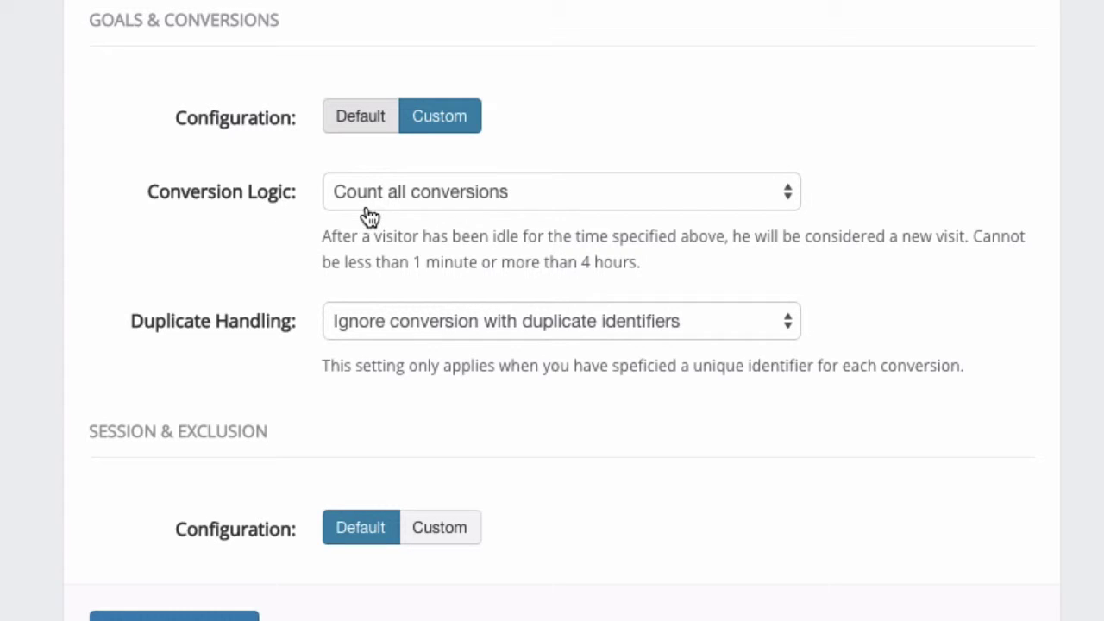
# Step: Leave Duplicate Handling on ignoring conversions with duplicate identifiers
pyautogui.click(565, 240)
pyautogui.click(719, 332)
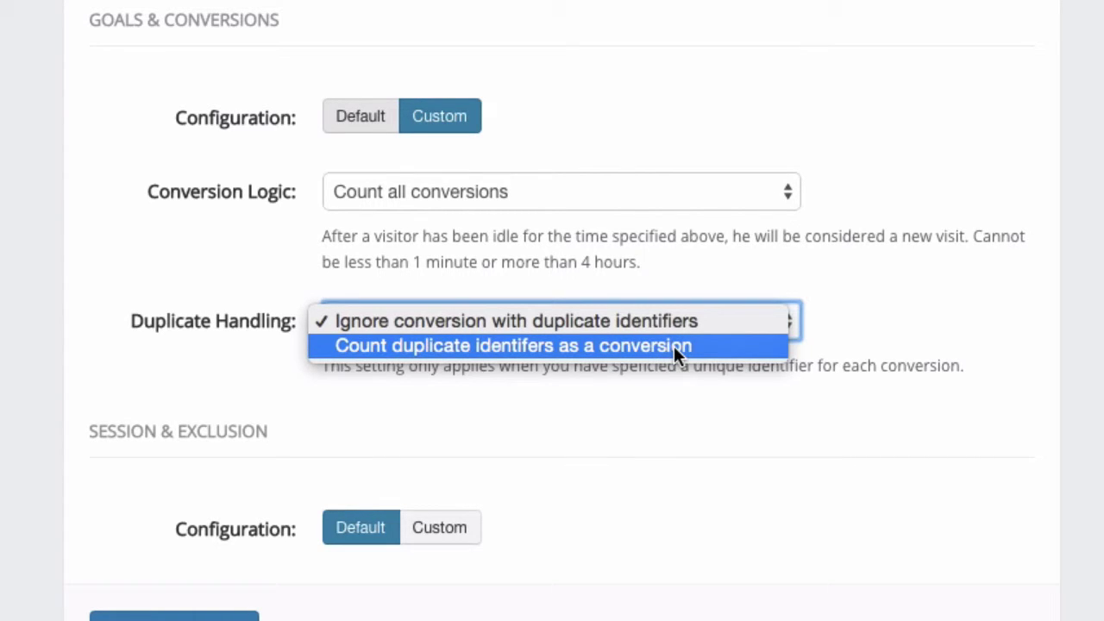
pyautogui.click(685, 271)
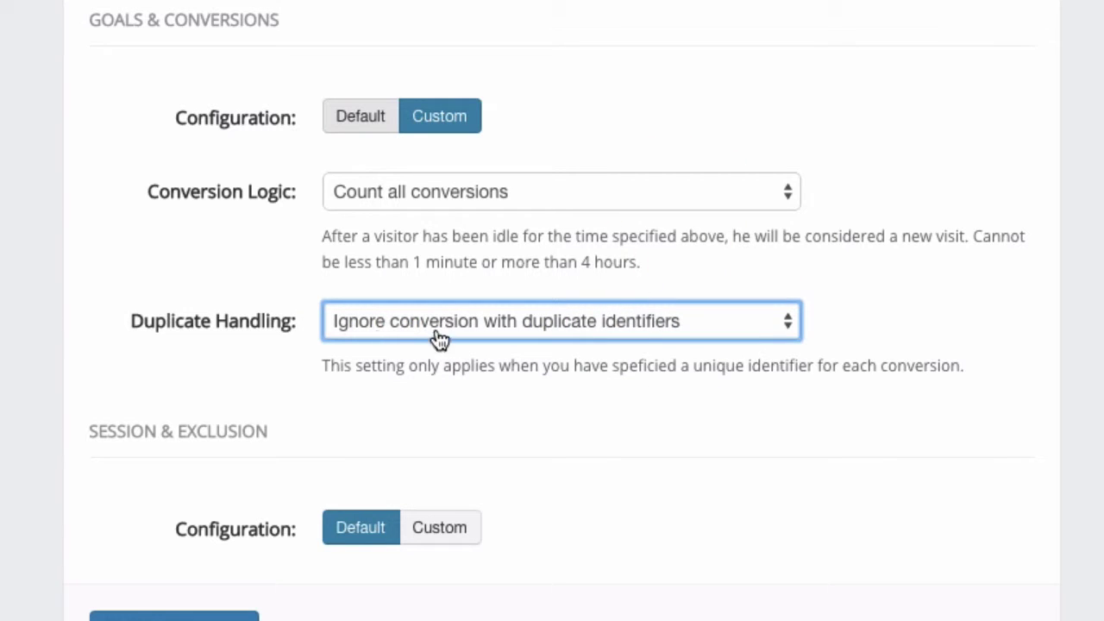
pyautogui.click(615, 382)
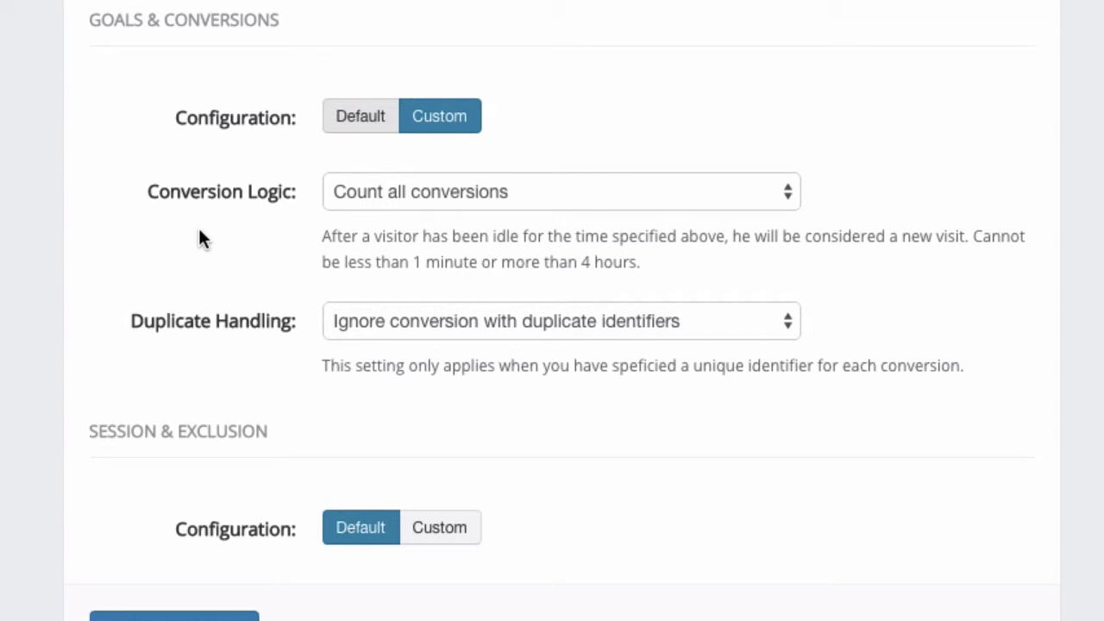
pyautogui.click(132, 439)
pyautogui.click(458, 533)
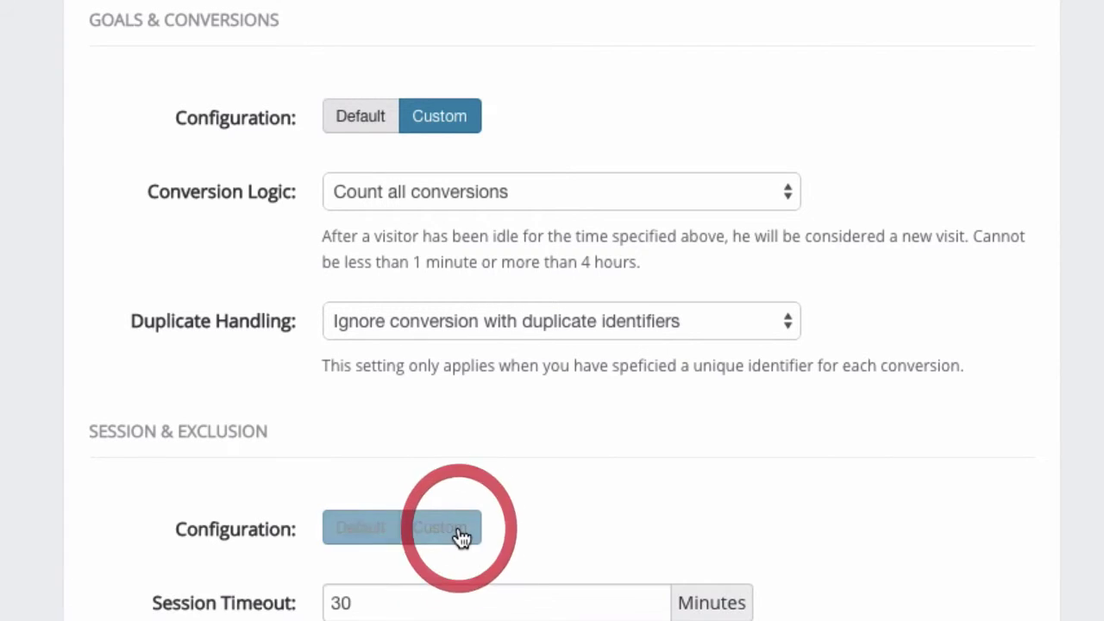
pyautogui.scroll(-5, 904, 525)
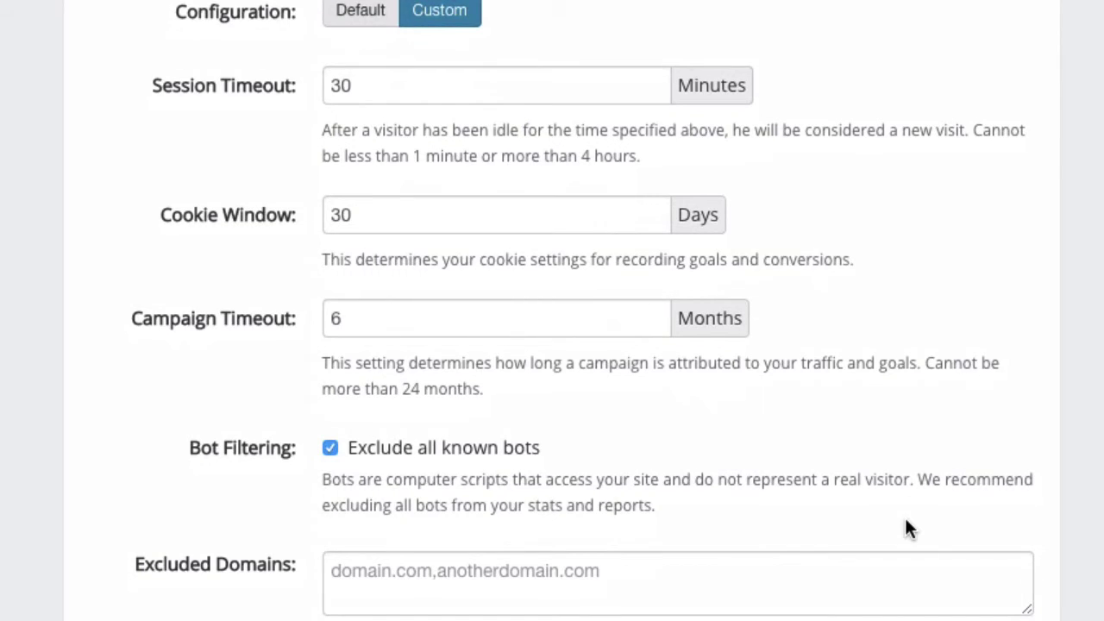
pyautogui.scroll(-2, 908, 527)
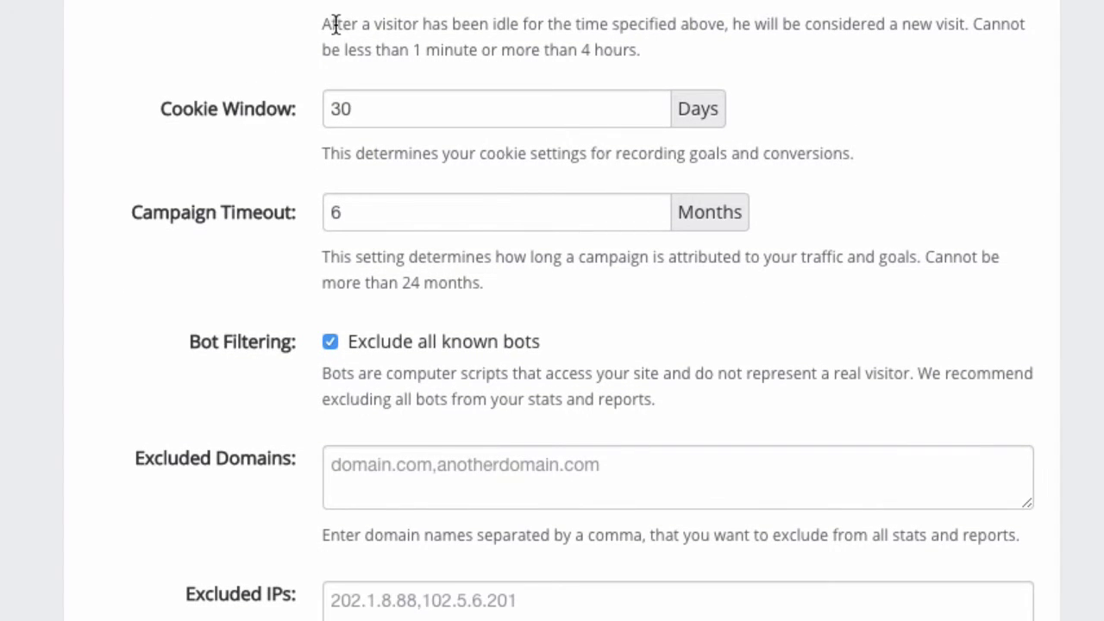
pyautogui.scroll(2, 333, 25)
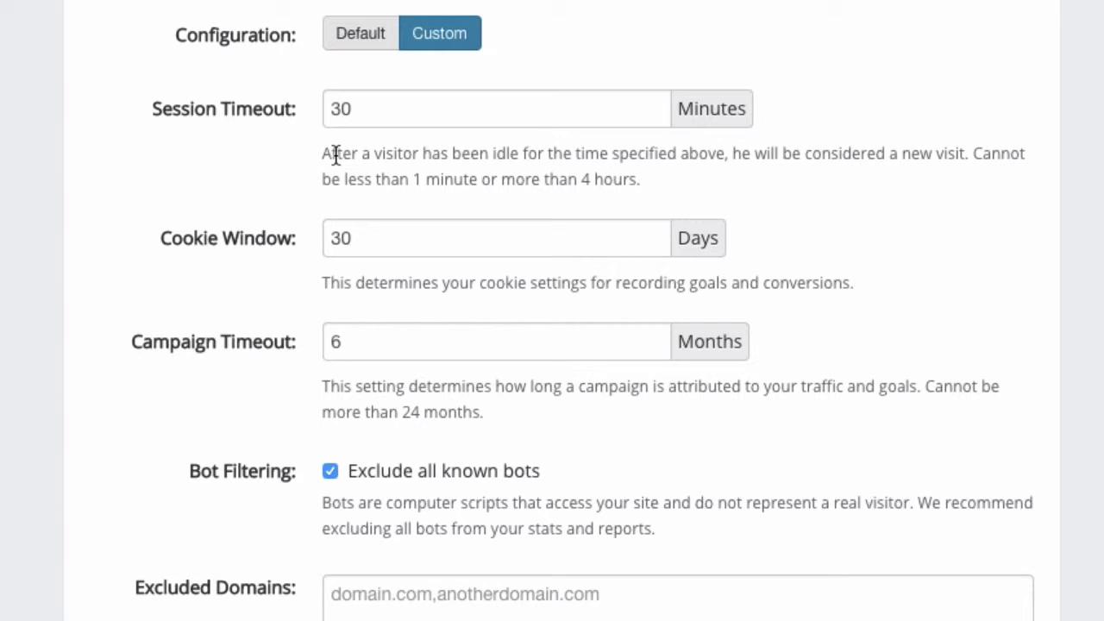
pyautogui.scroll(-1, 230, 176)
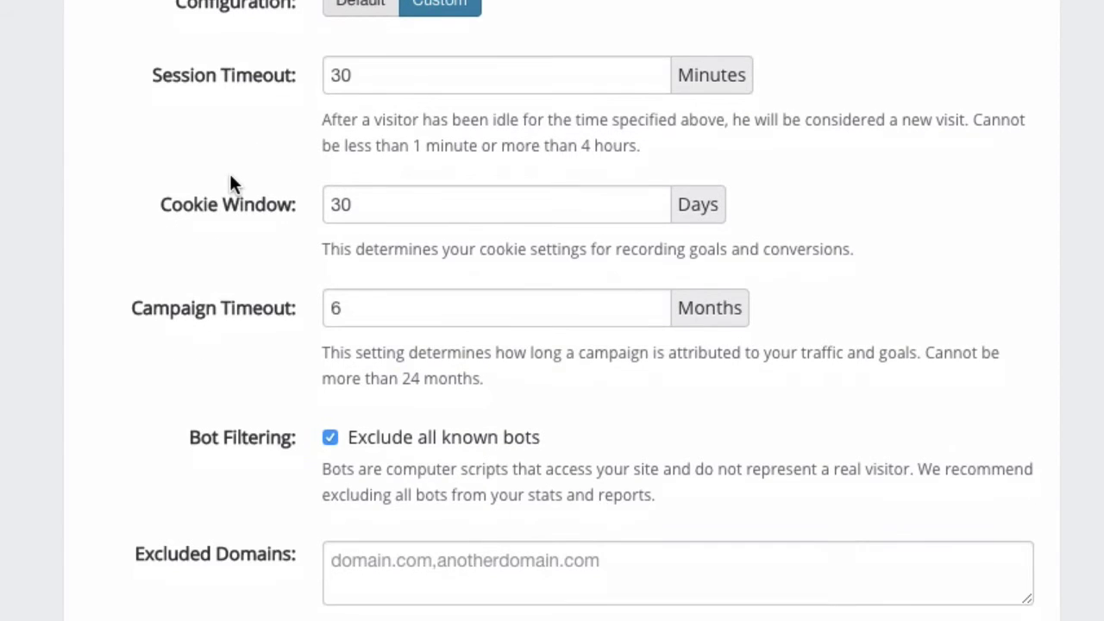
pyautogui.scroll(2, 230, 176)
pyautogui.scroll(-1, 230, 177)
pyautogui.scroll(-1, 231, 181)
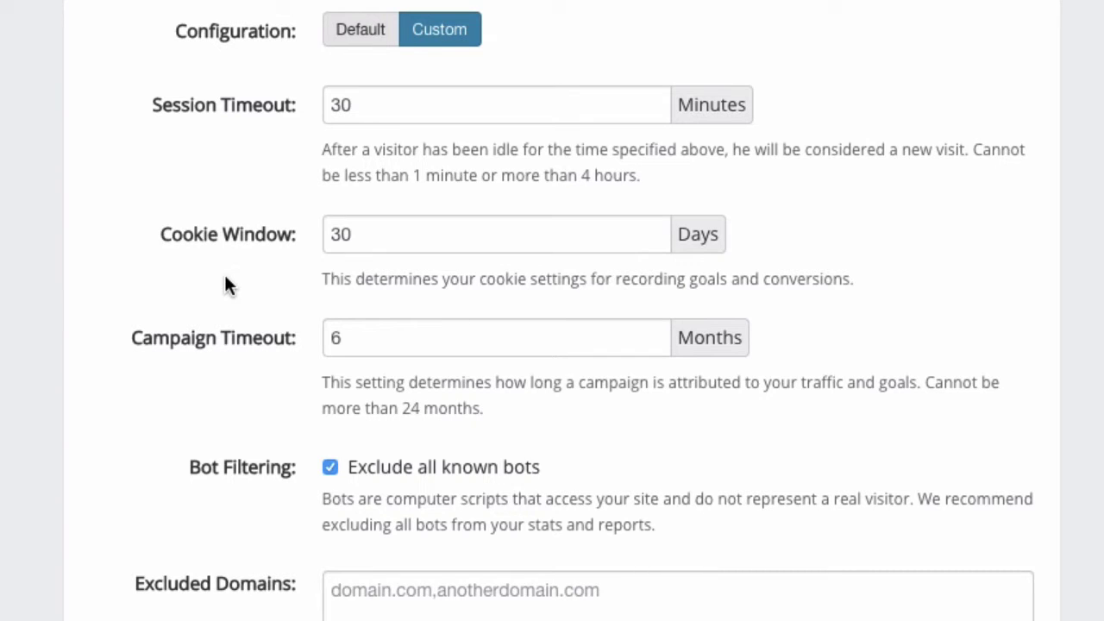
pyautogui.scroll(-2, 224, 276)
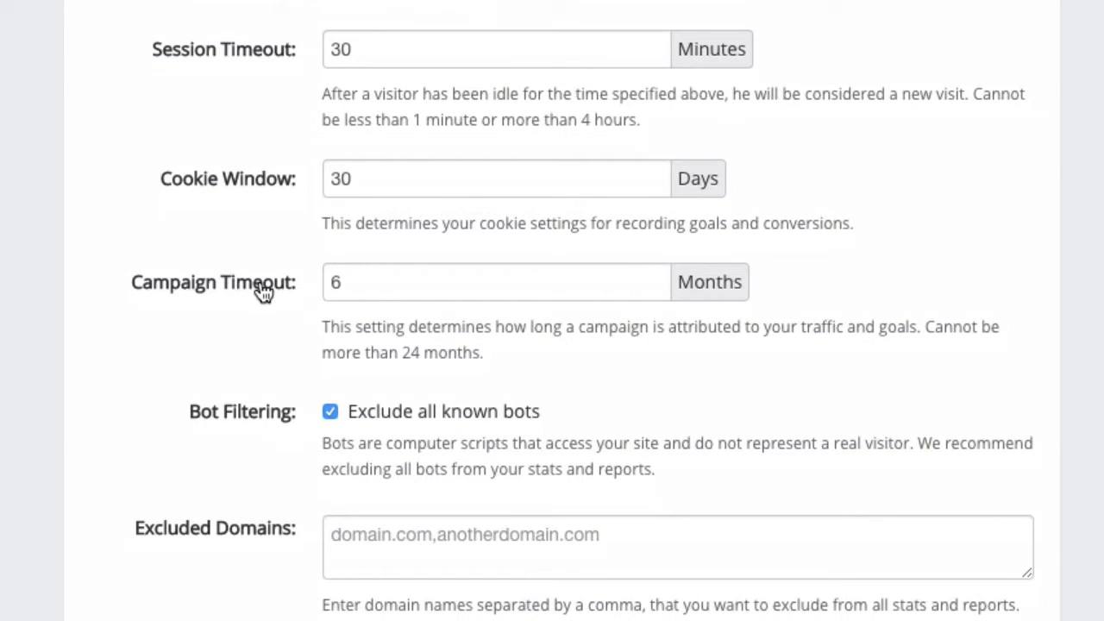
pyautogui.scroll(-2, 263, 293)
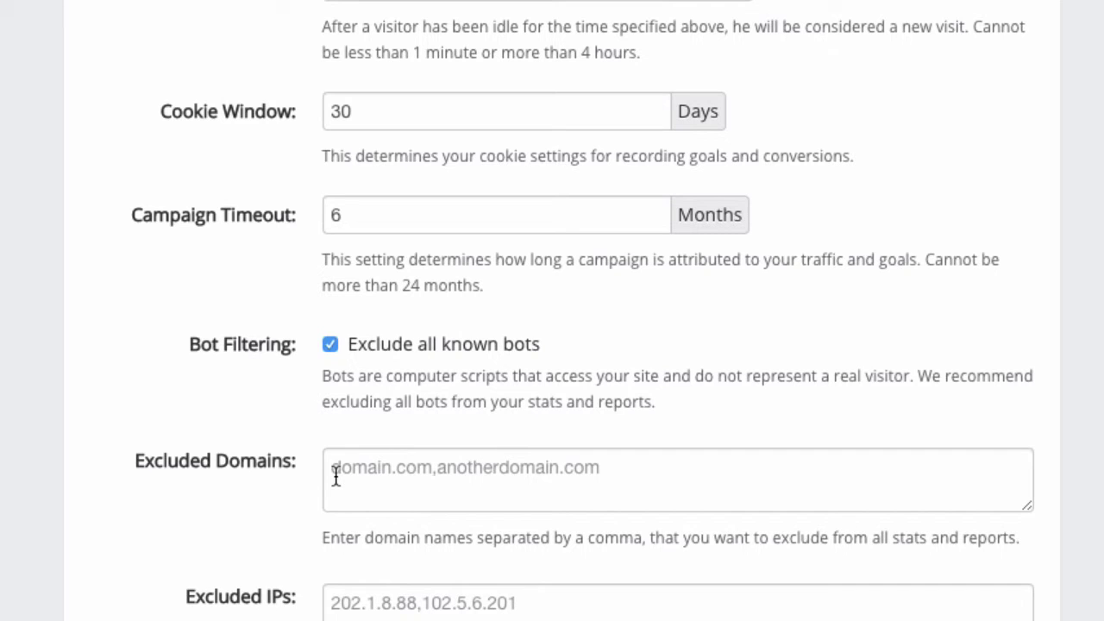
pyautogui.click(337, 477)
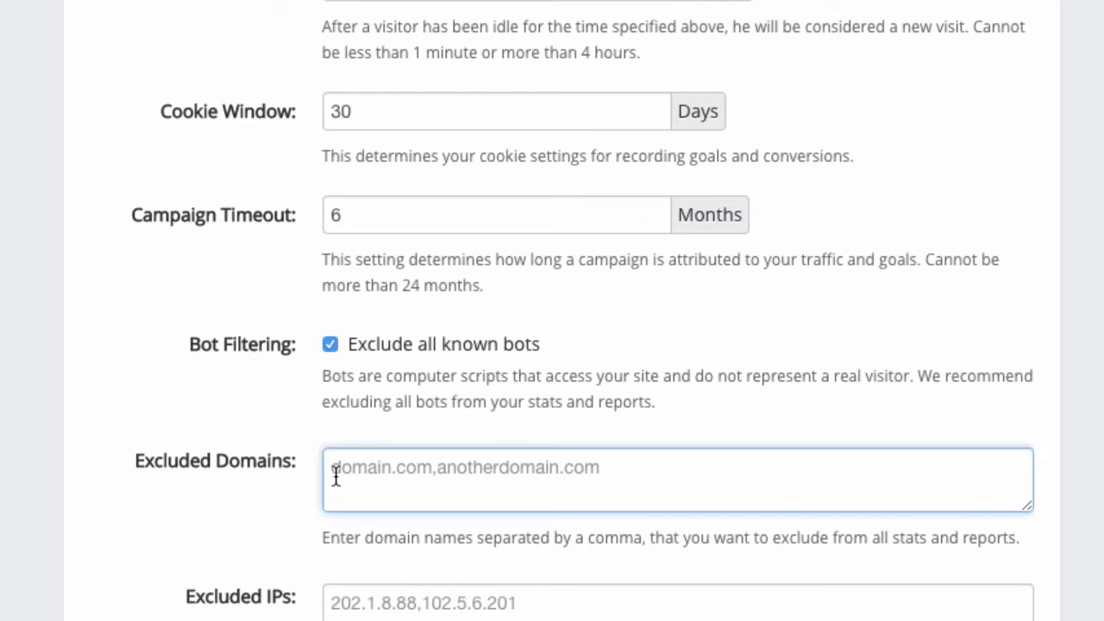
pyautogui.write('domain,')
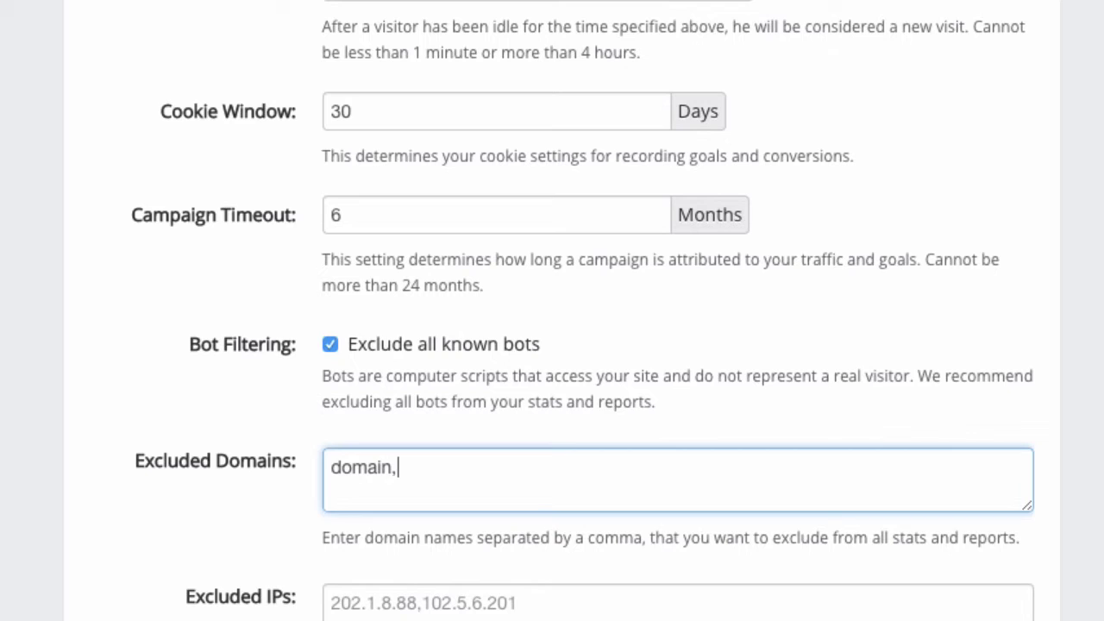
pyautogui.press('BackSpace')
pyautogui.press('BackSpace')
pyautogui.write('.com,do')
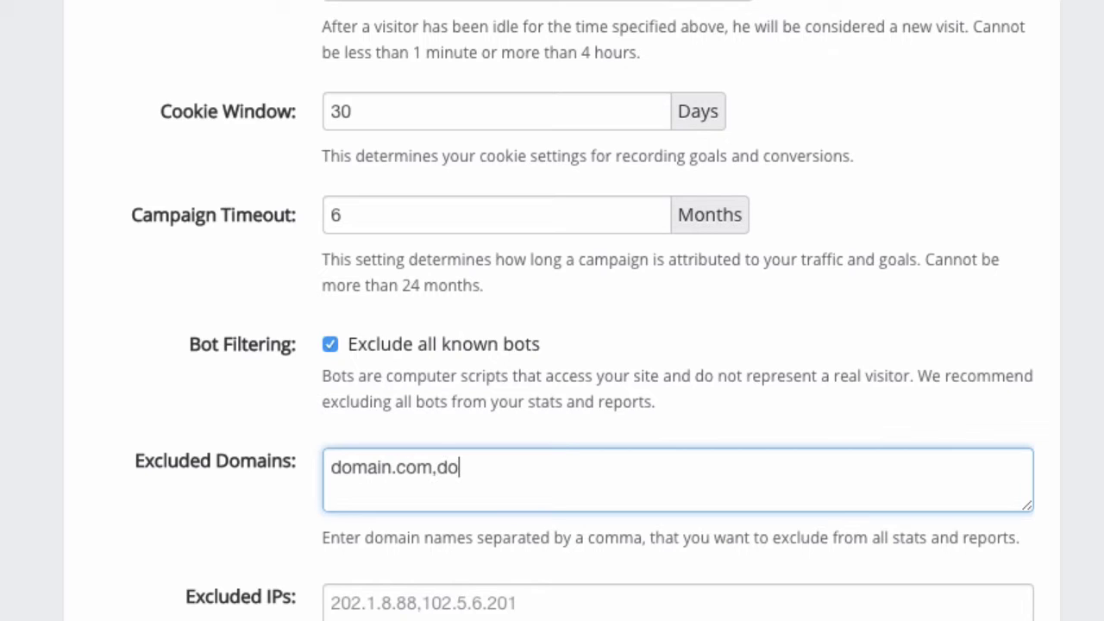
pyautogui.write('main.net')
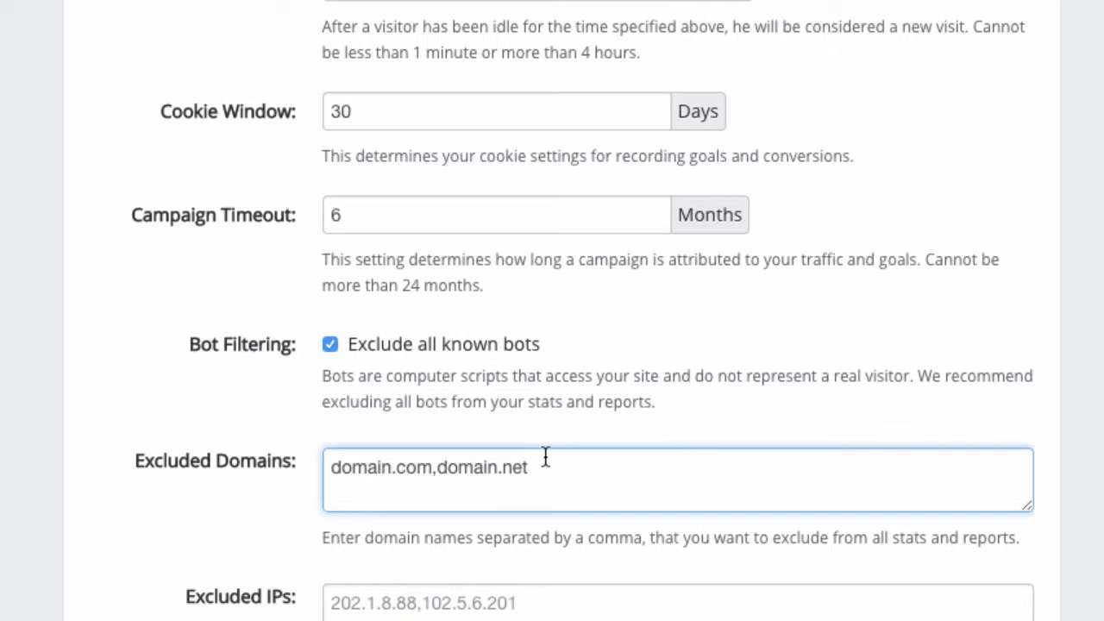
pyautogui.moveTo(542, 462); pyautogui.dragTo(308, 458)
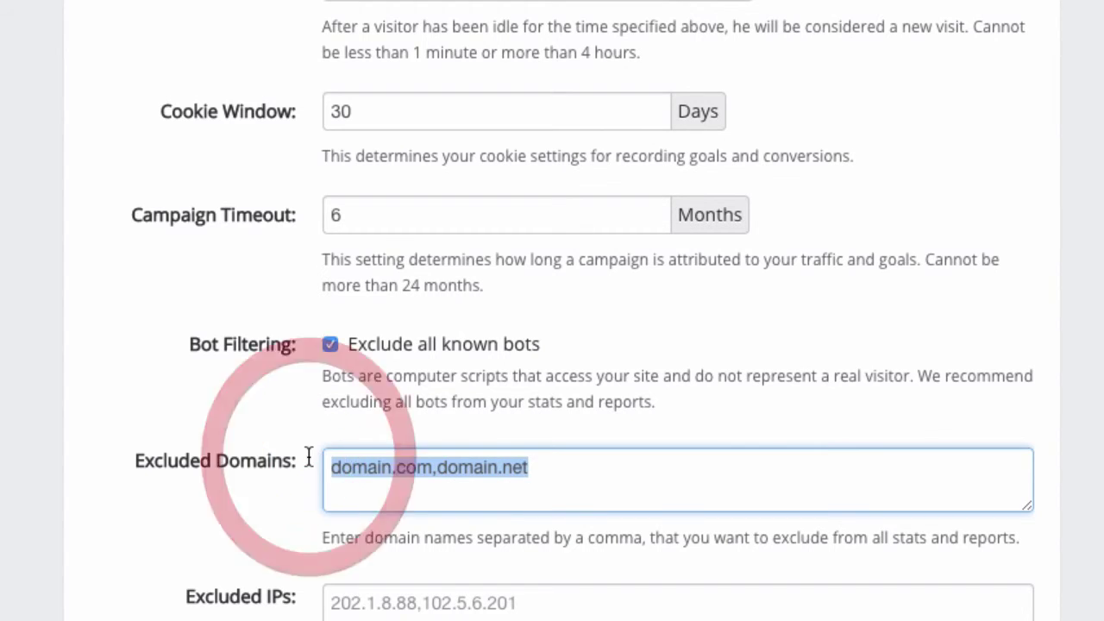
pyautogui.press('BackSpace')
pyautogui.click(263, 509)
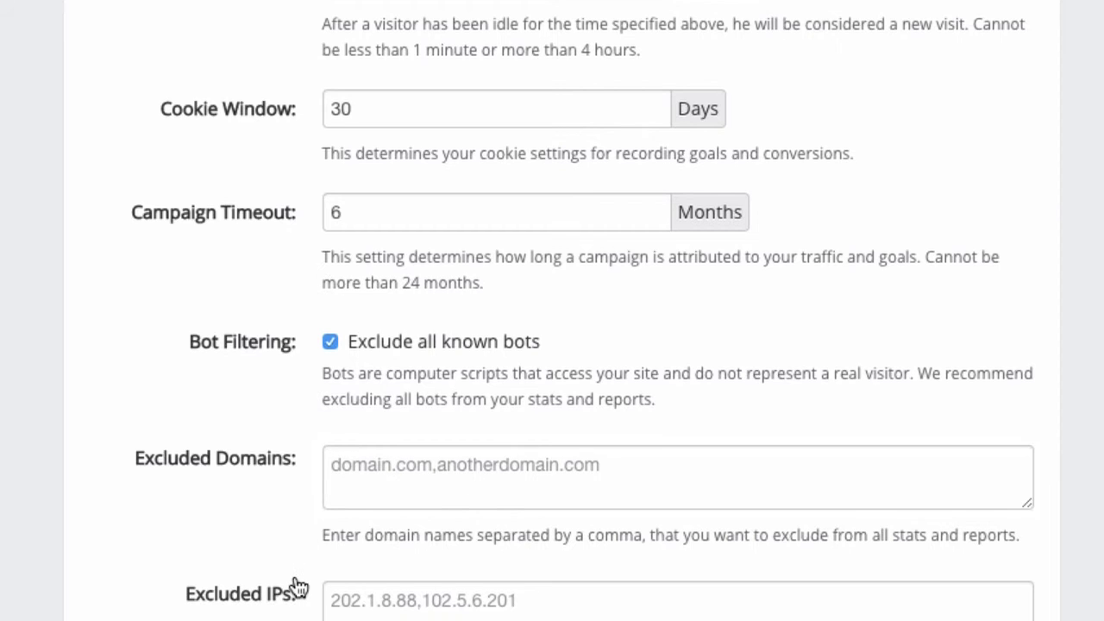
pyautogui.click(347, 610)
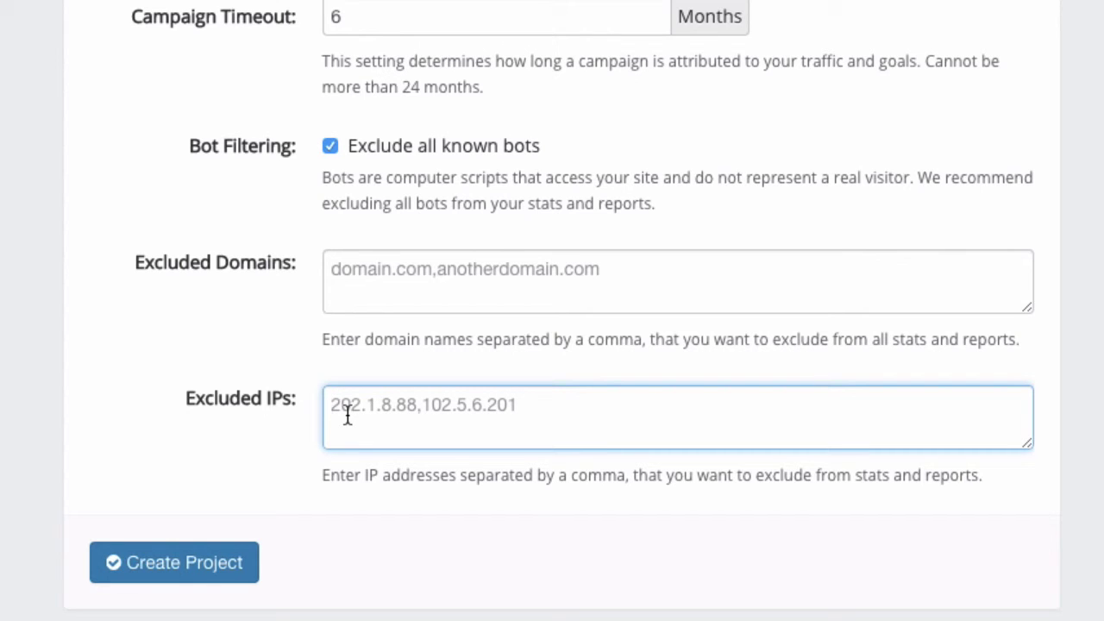
pyautogui.click(196, 455)
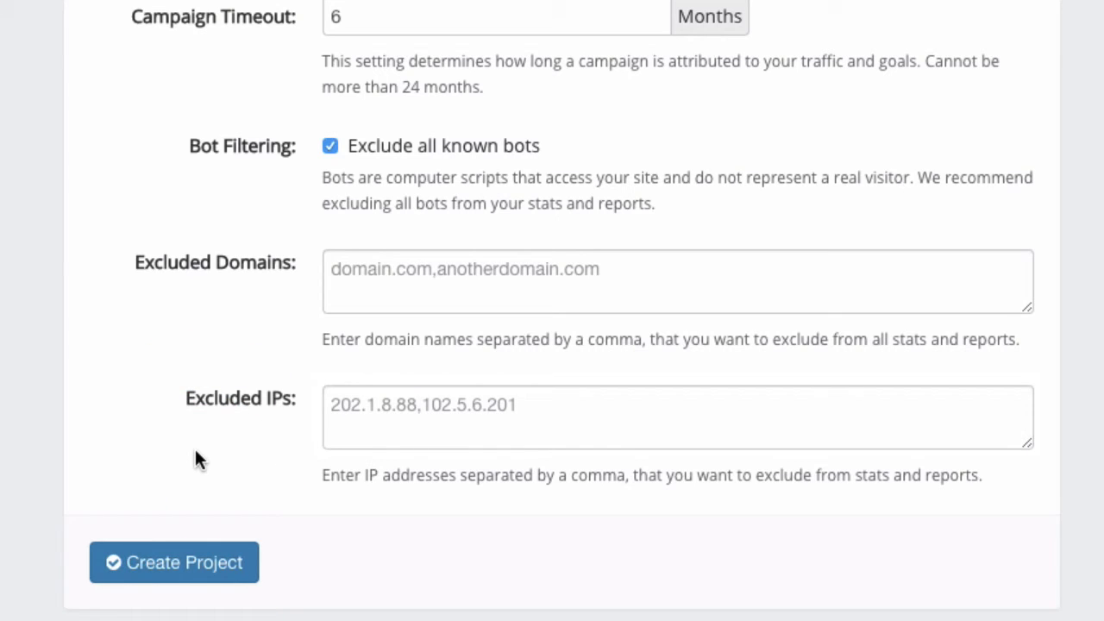
pyautogui.scroll(3, 195, 452)
pyautogui.scroll(-2, 195, 452)
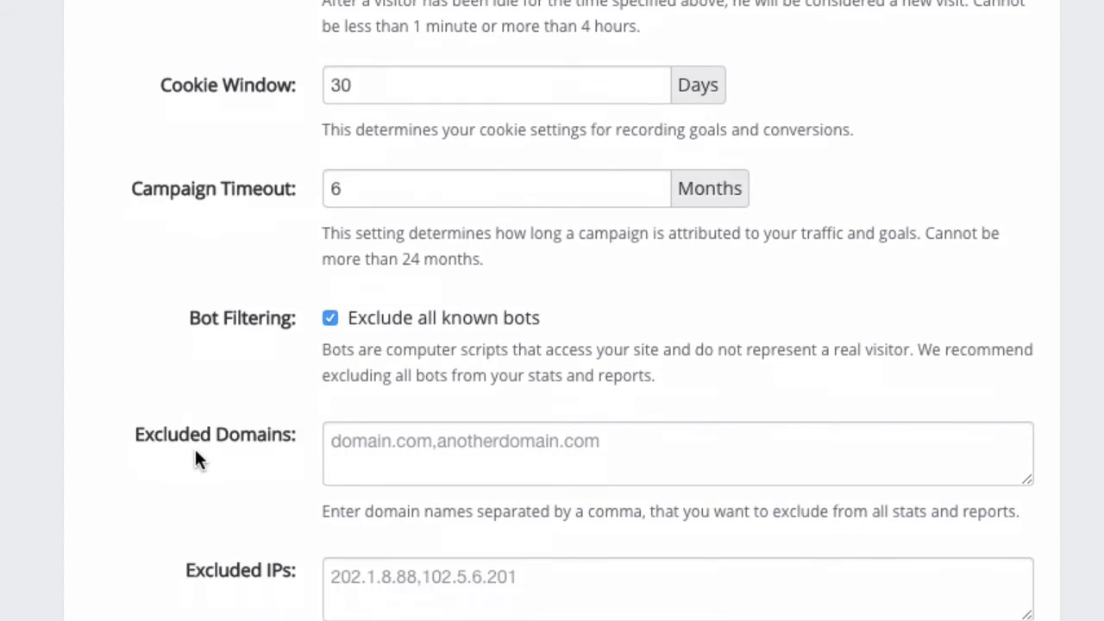
pyautogui.scroll(-2, 195, 460)
# Step: Create the Affiliate Product Promos project, review its Settings page, and open the project dropdown
pyautogui.click(189, 565)
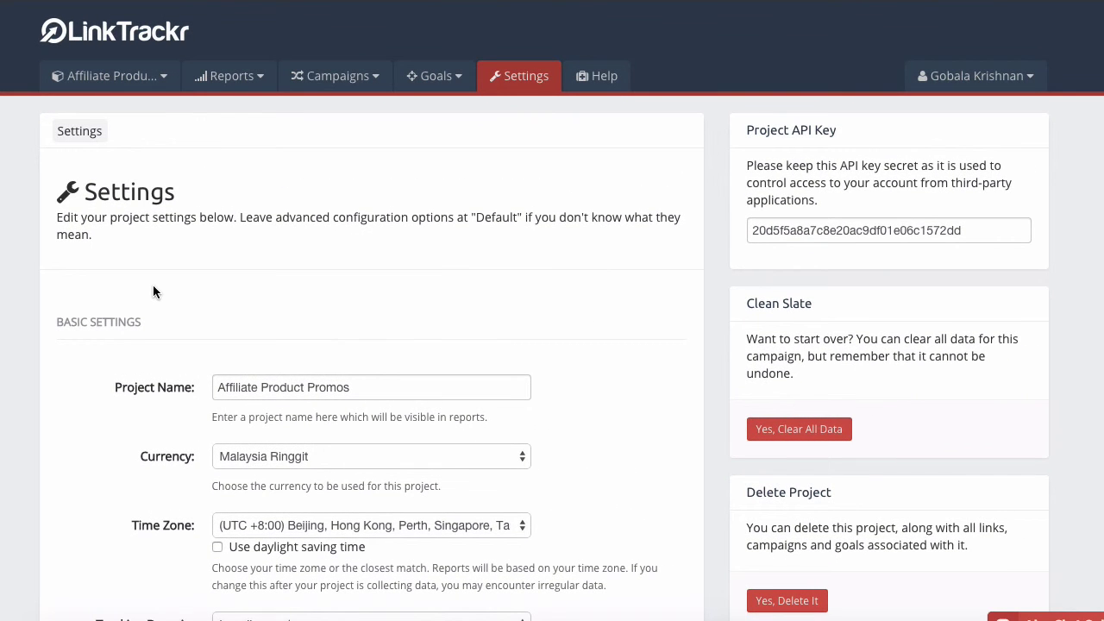
pyautogui.scroll(-1, 153, 285)
pyautogui.scroll(-1, 153, 292)
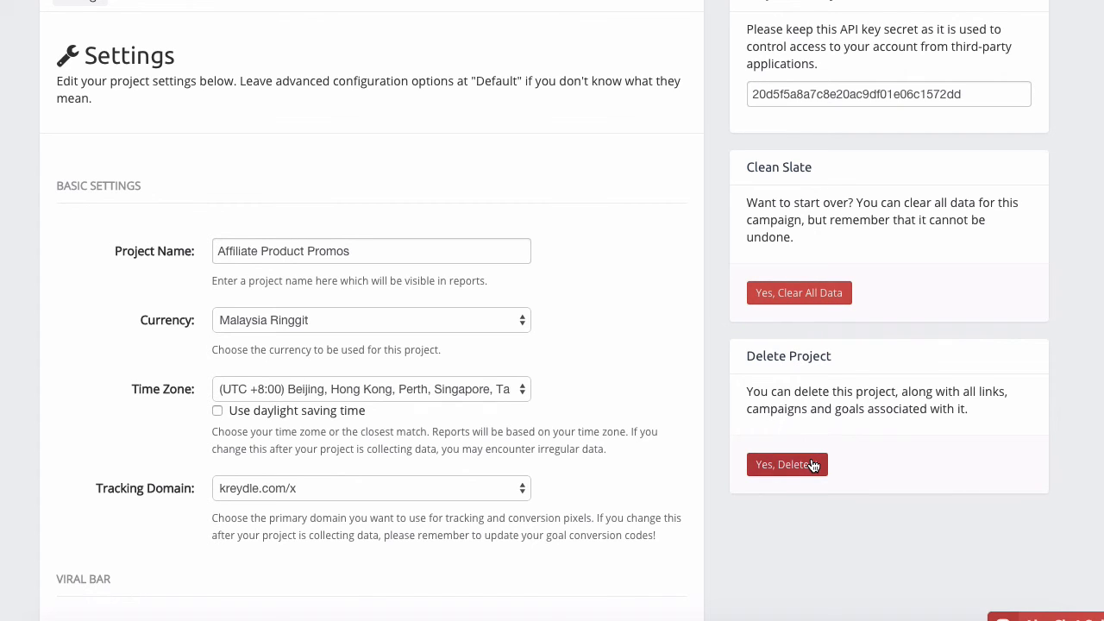
pyautogui.scroll(1, 910, 299)
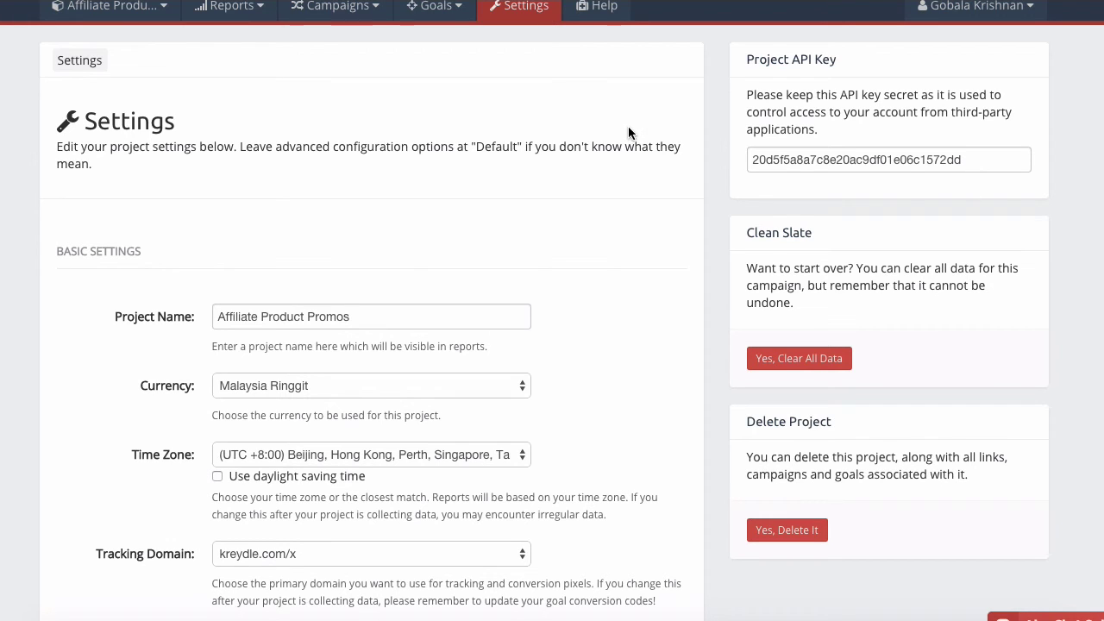
pyautogui.scroll(1, 628, 132)
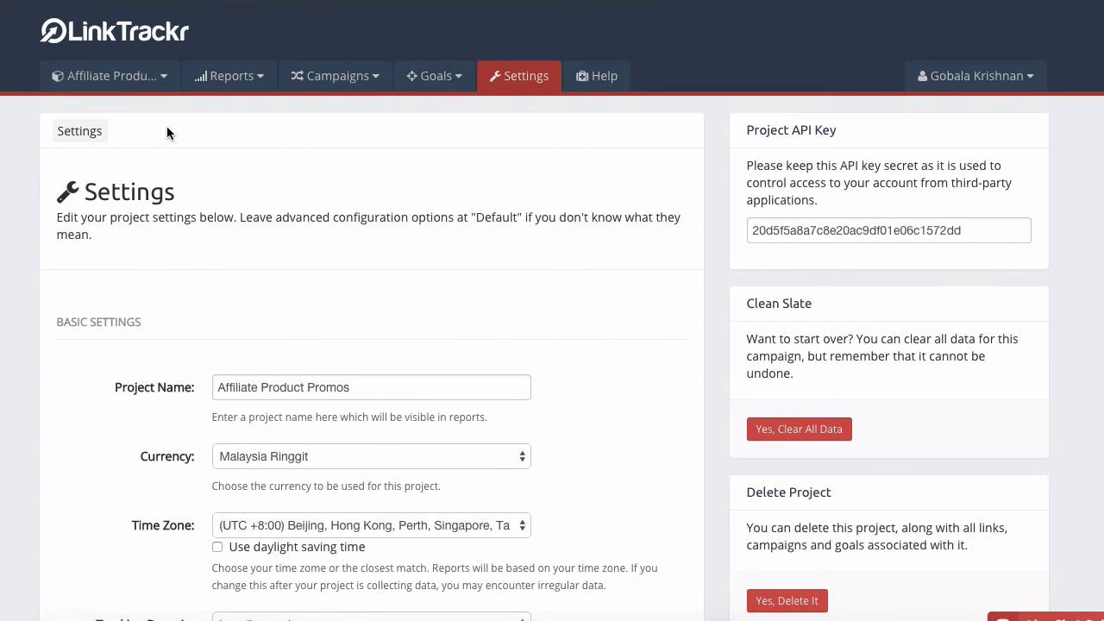
pyautogui.click(162, 76)
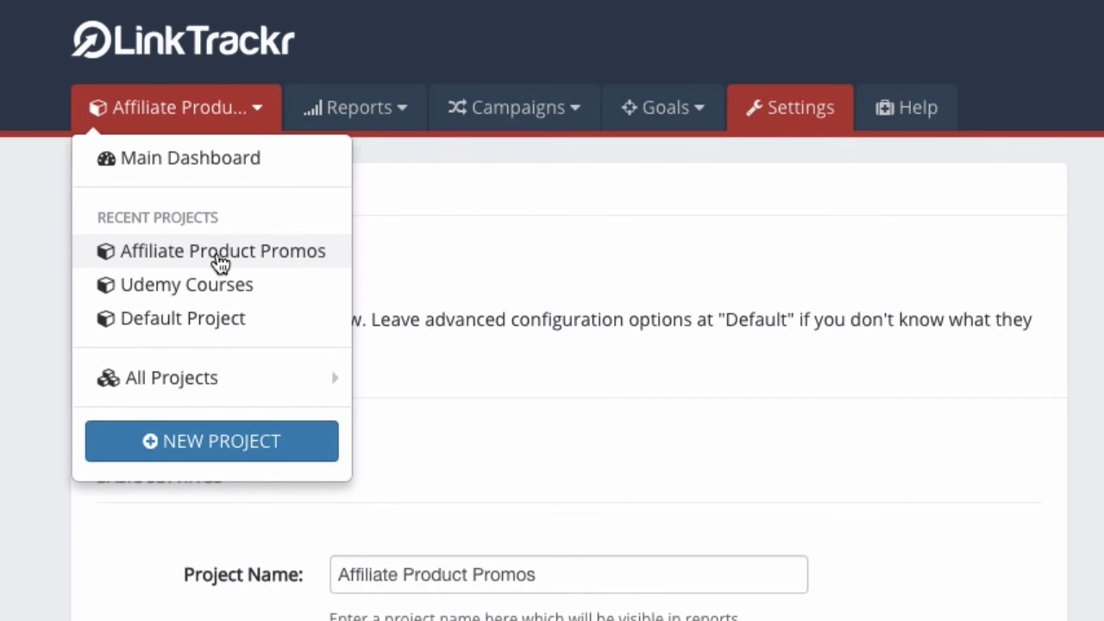
pyautogui.moveTo(216, 384)
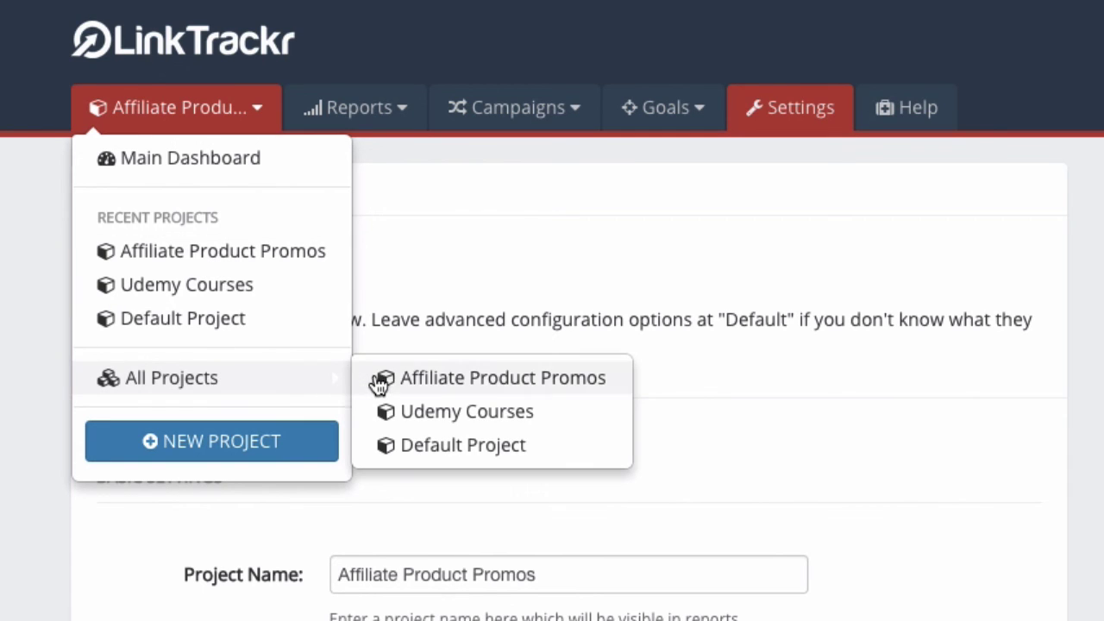
# Step: Go to the Main Dashboard and confirm Affiliate Product Promos is listed first
pyautogui.click(230, 177)
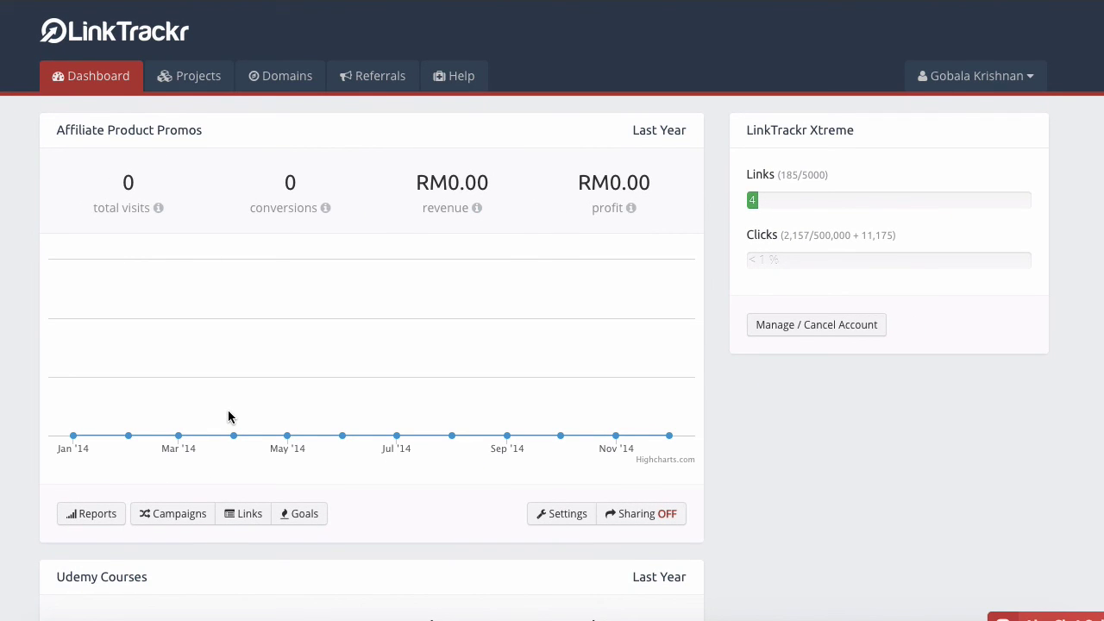
pyautogui.scroll(-3, 229, 415)
pyautogui.scroll(3, 228, 417)
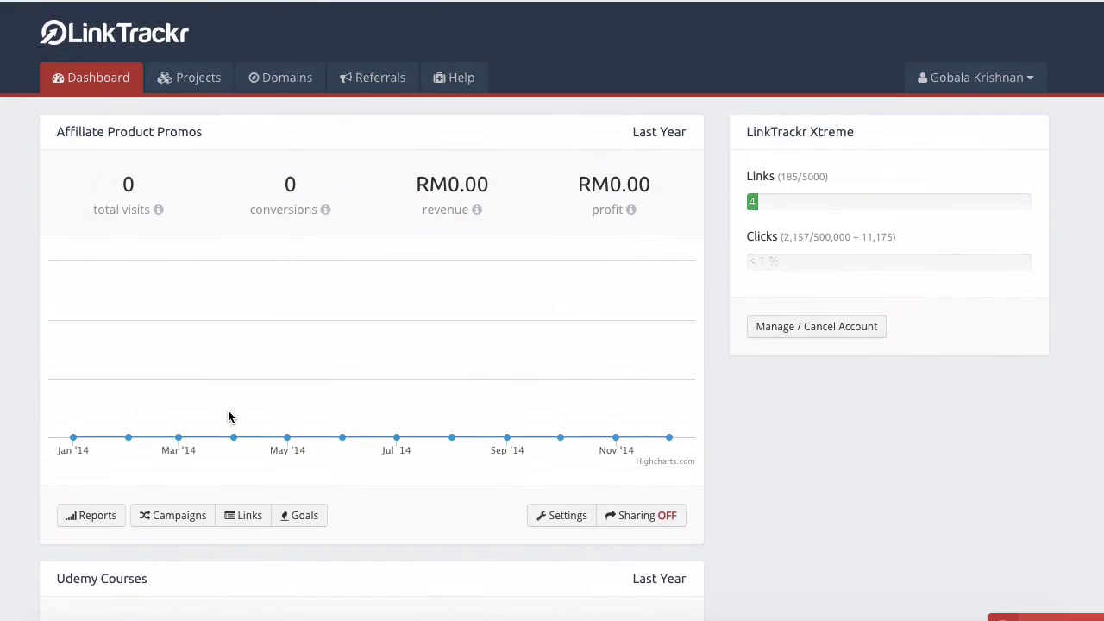